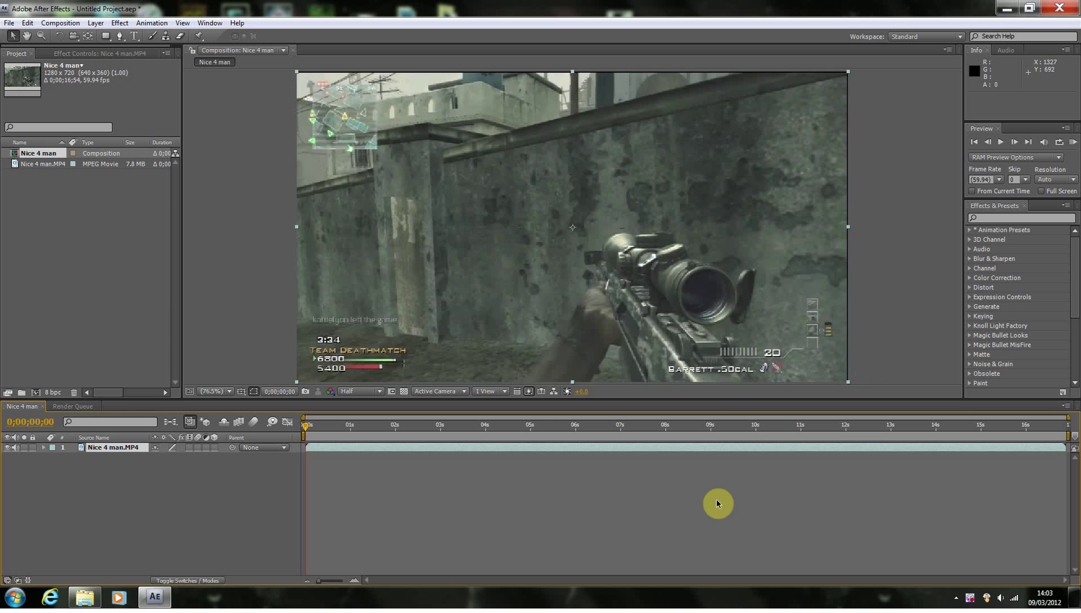
# Park the playhead at 0;00;08;59 and apply Magic Bullet Looks to the Nice 4 man.MP4 layer
pyautogui.click(718, 426)
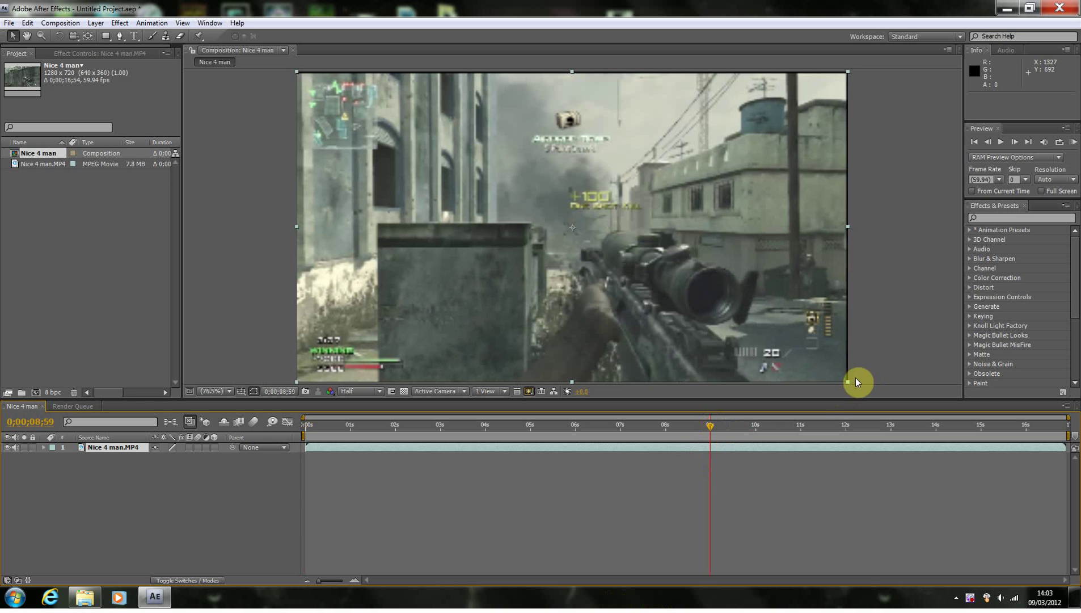
pyautogui.rightClick(704, 469)
pyautogui.click(903, 336)
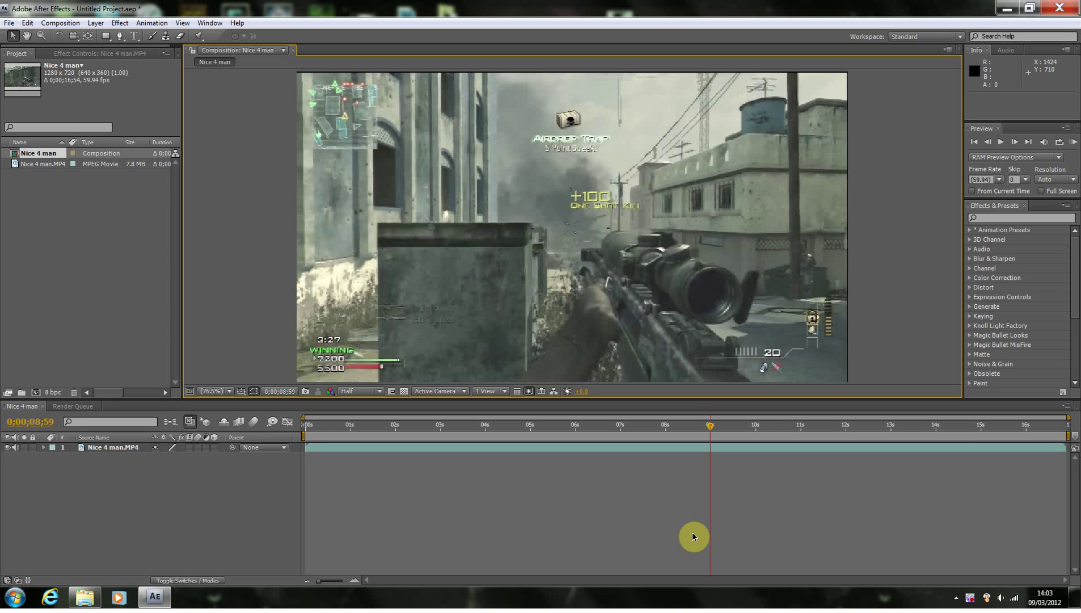
pyautogui.click(969, 335)
pyautogui.moveTo(1002, 344); pyautogui.dragTo(615, 259)
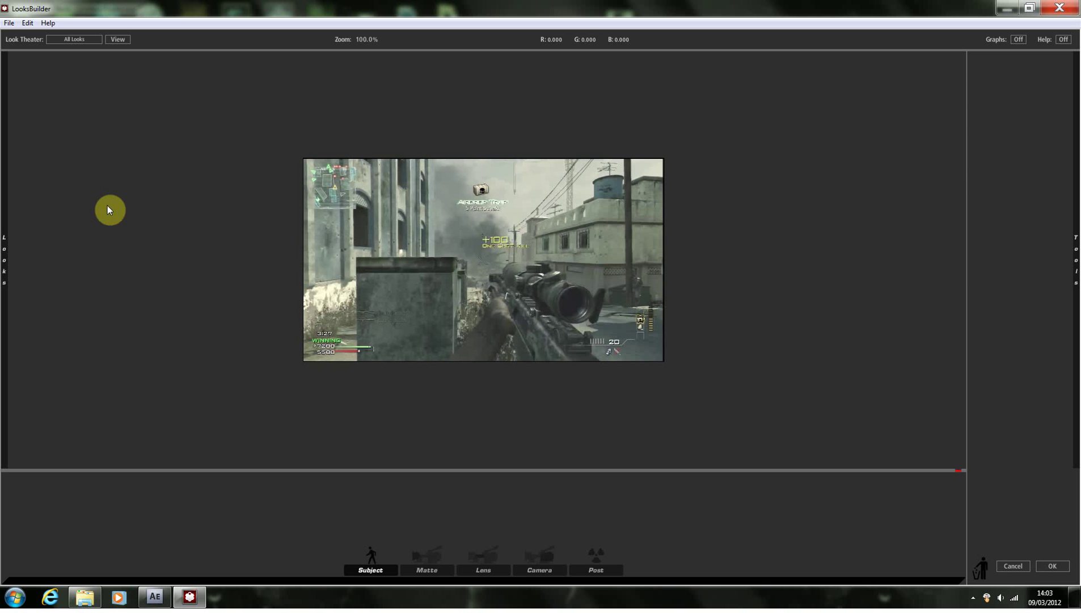
# Zoom the LooksBuilder preview and display the Matte category of tools
pyautogui.scroll(5, 668, 241)
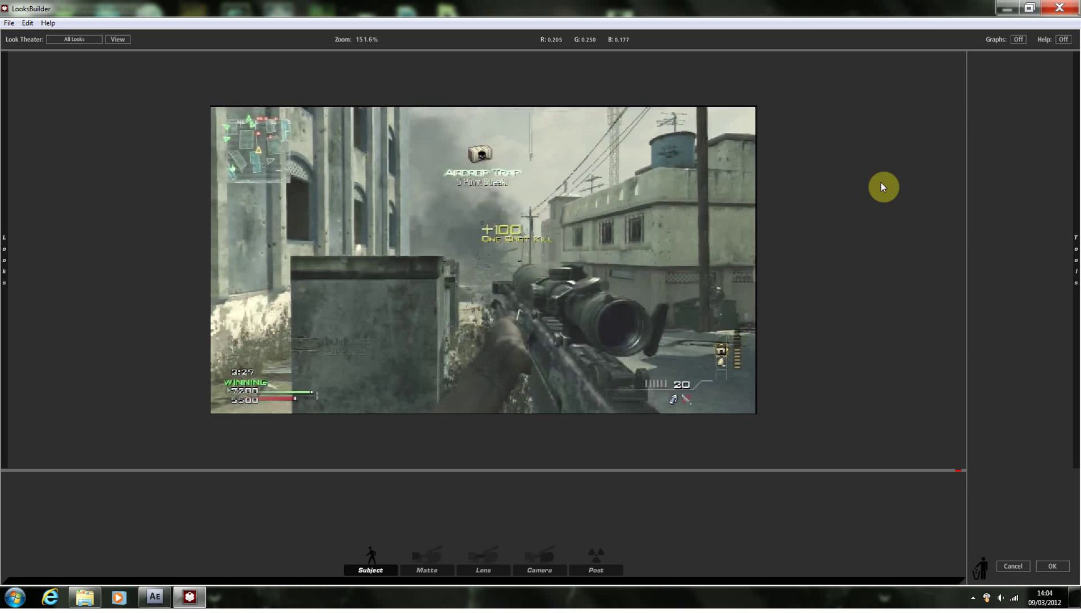
pyautogui.moveTo(1074, 171)
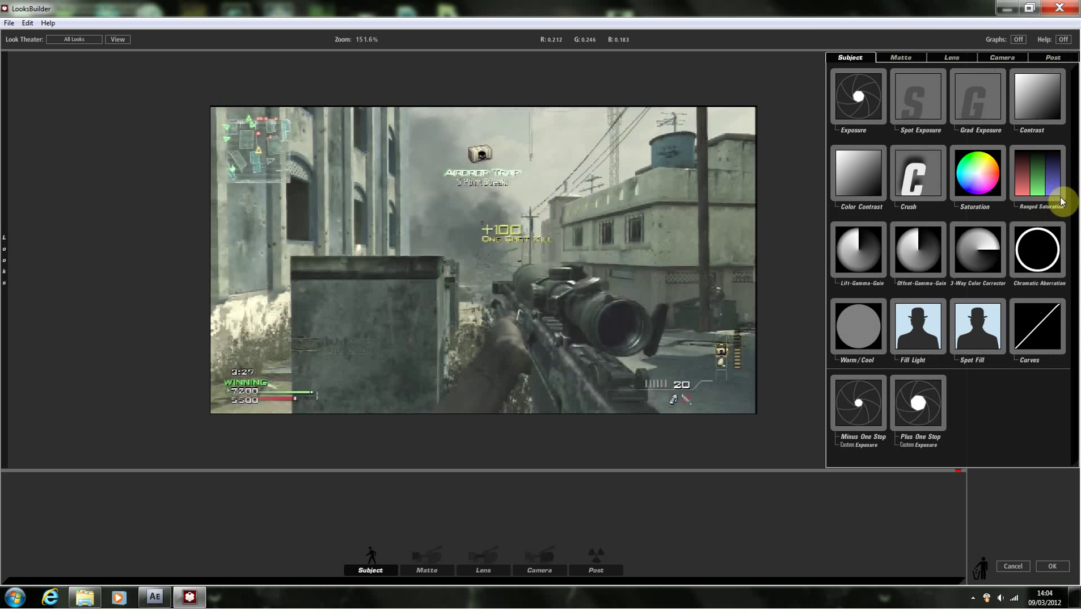
pyautogui.click(909, 58)
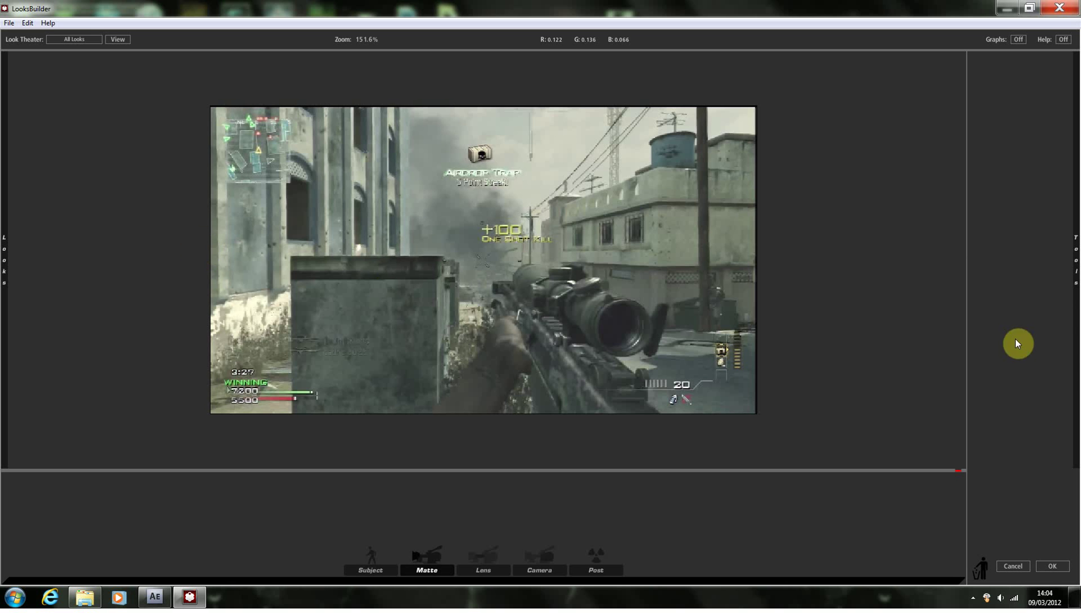
pyautogui.moveTo(1075, 309)
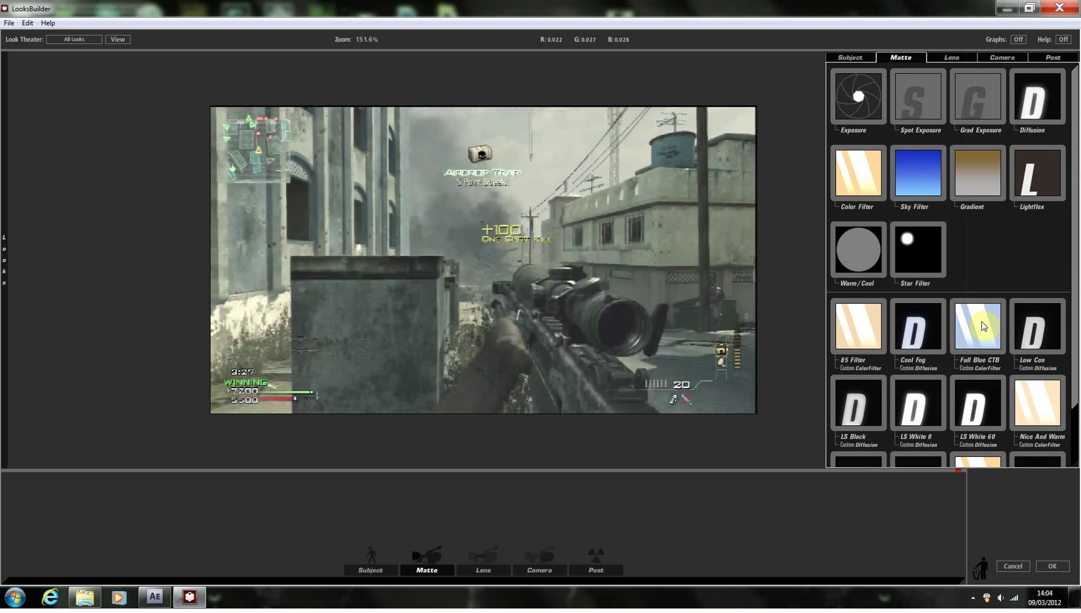
# Add the Full Blue CTB colour filter from the Matte tools to the look
pyautogui.moveTo(983, 326); pyautogui.dragTo(700, 315)
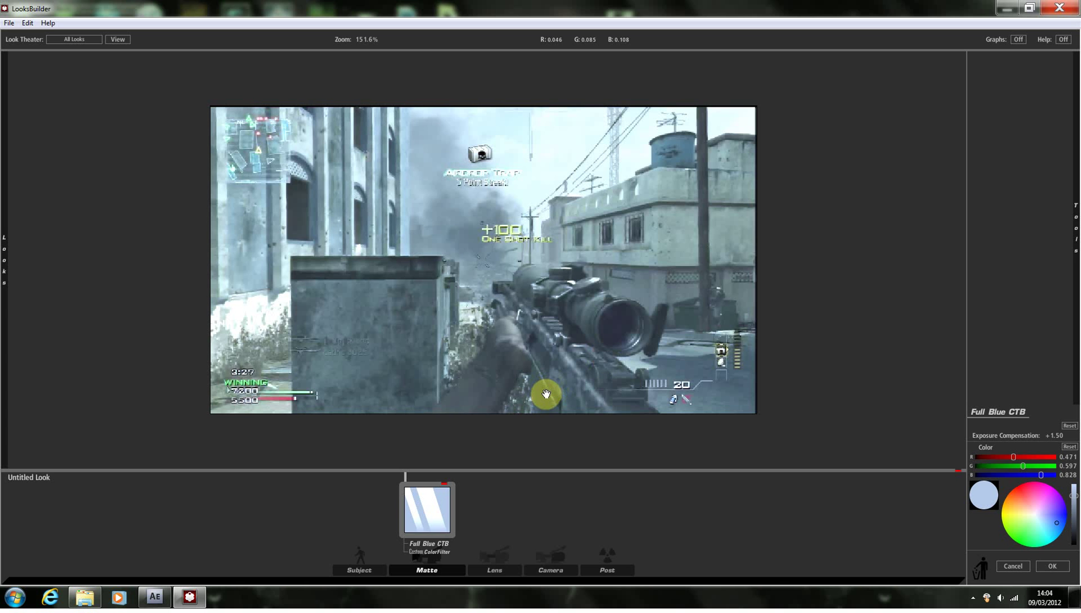
pyautogui.moveTo(1077, 247)
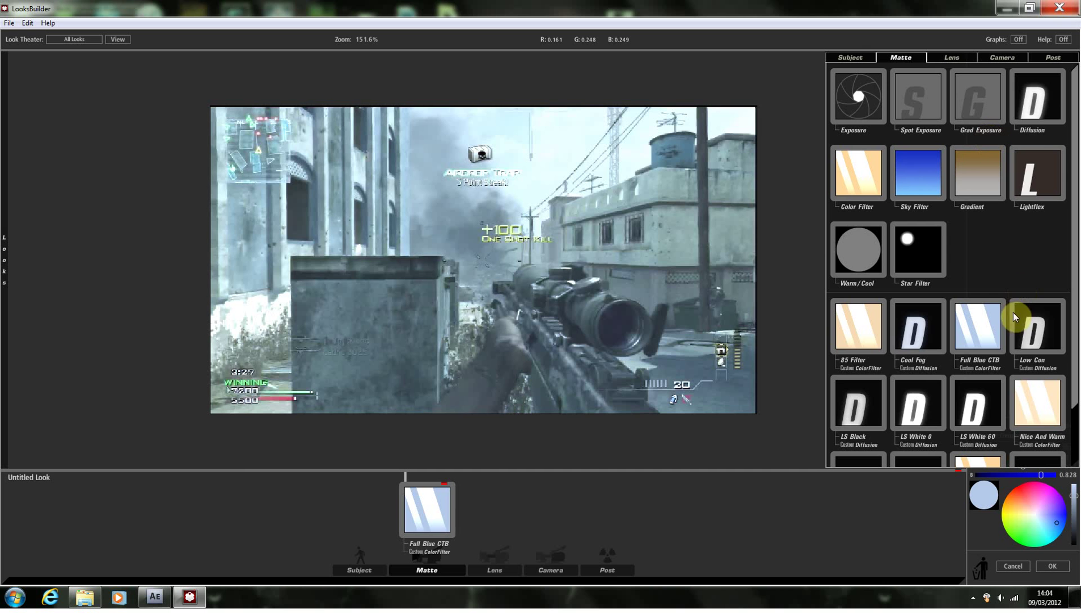
# Add a Lens Vignette with radius 0.894 and spread 0.364, centre shifted right and down
pyautogui.click(953, 57)
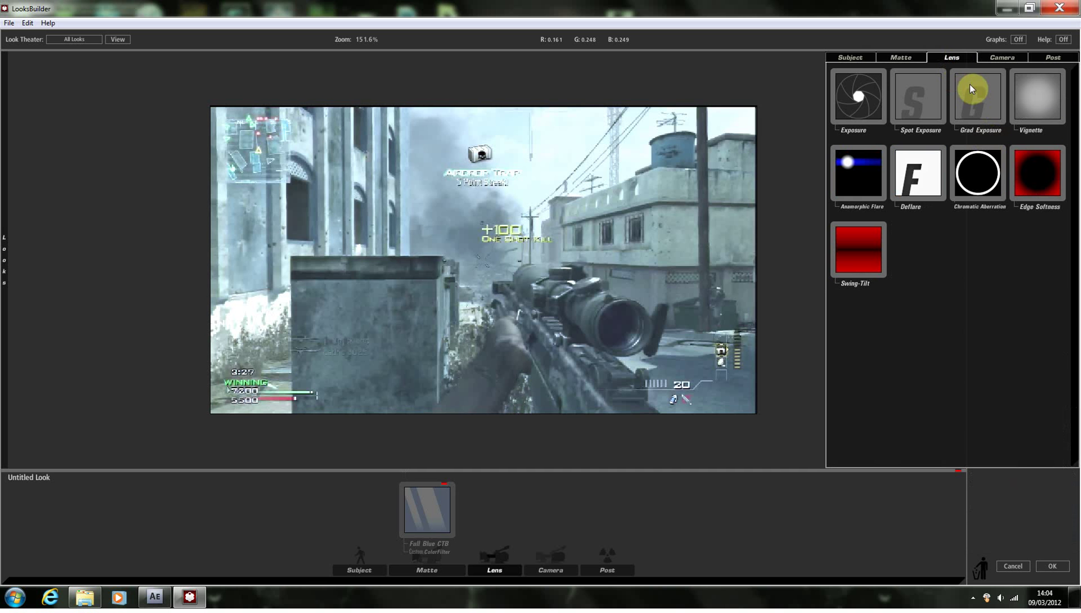
pyautogui.moveTo(1046, 122); pyautogui.dragTo(604, 309)
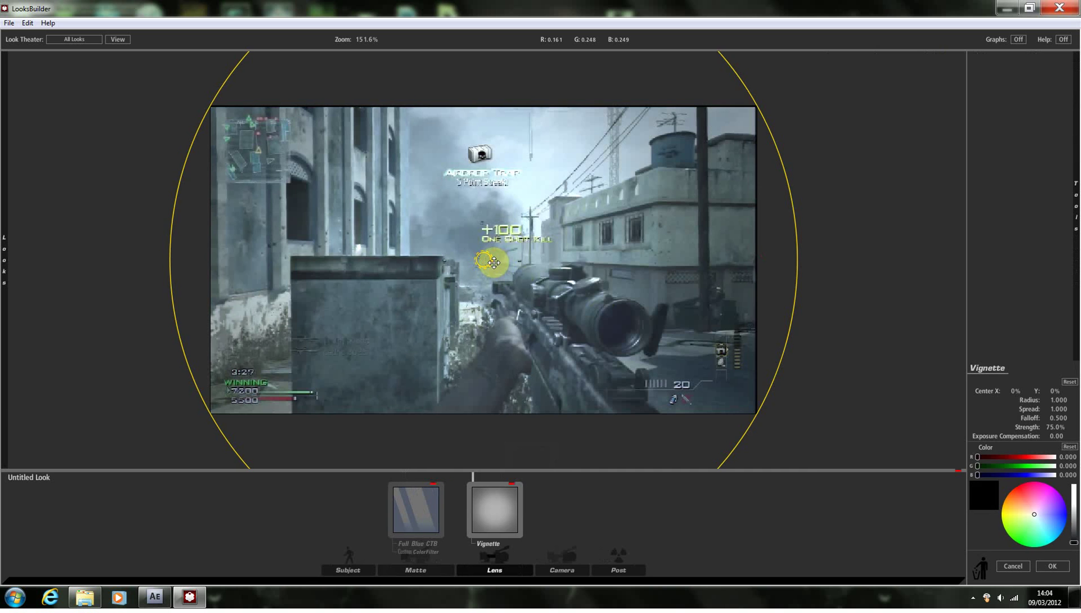
pyautogui.moveTo(541, 273); pyautogui.dragTo(583, 276)
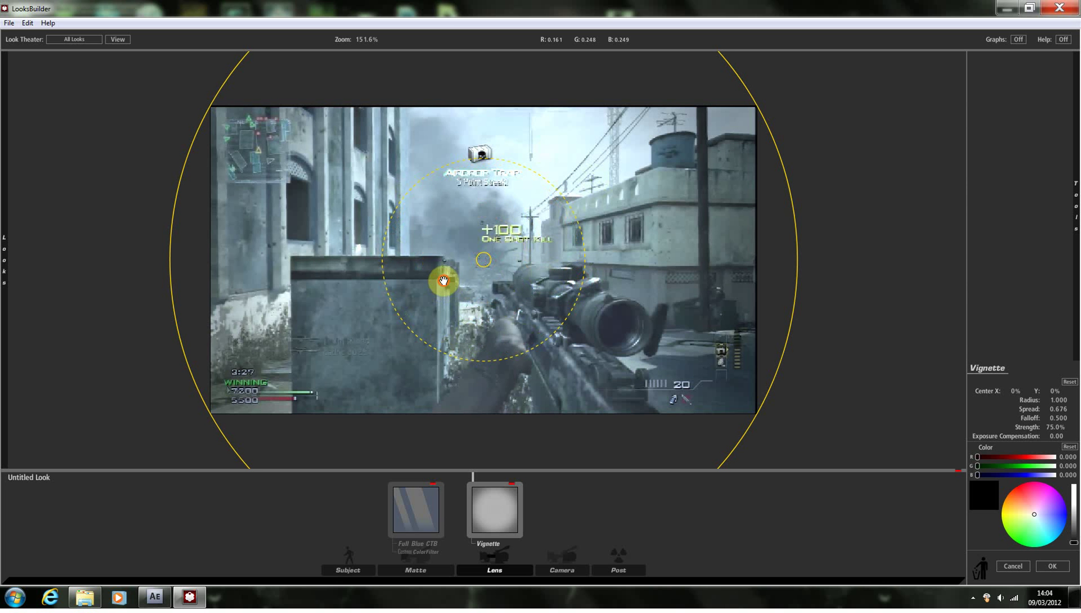
pyautogui.moveTo(443, 281); pyautogui.dragTo(627, 353)
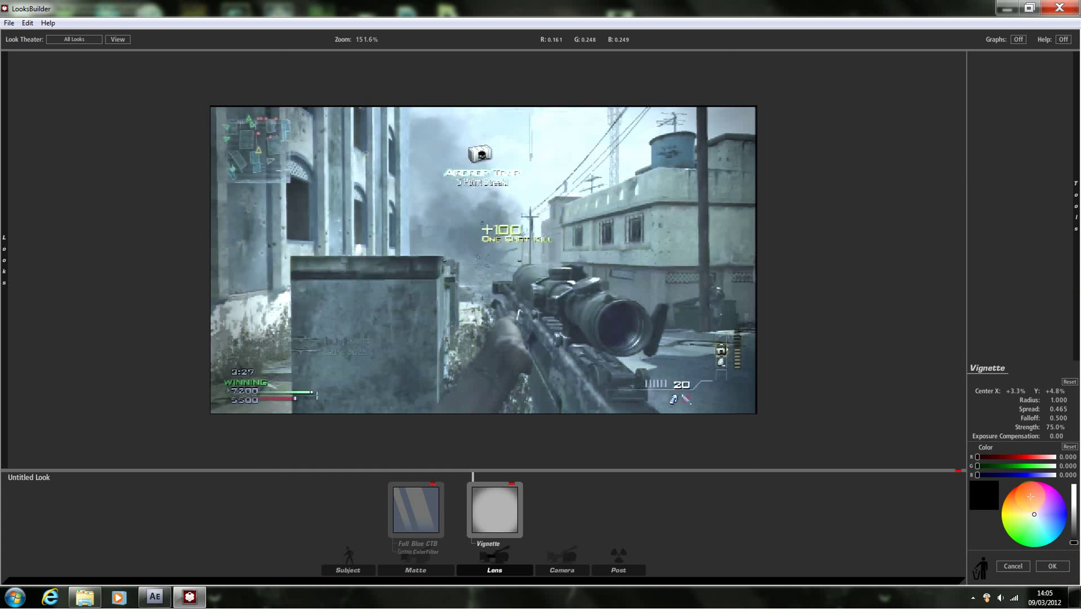
pyautogui.moveTo(669, 111)
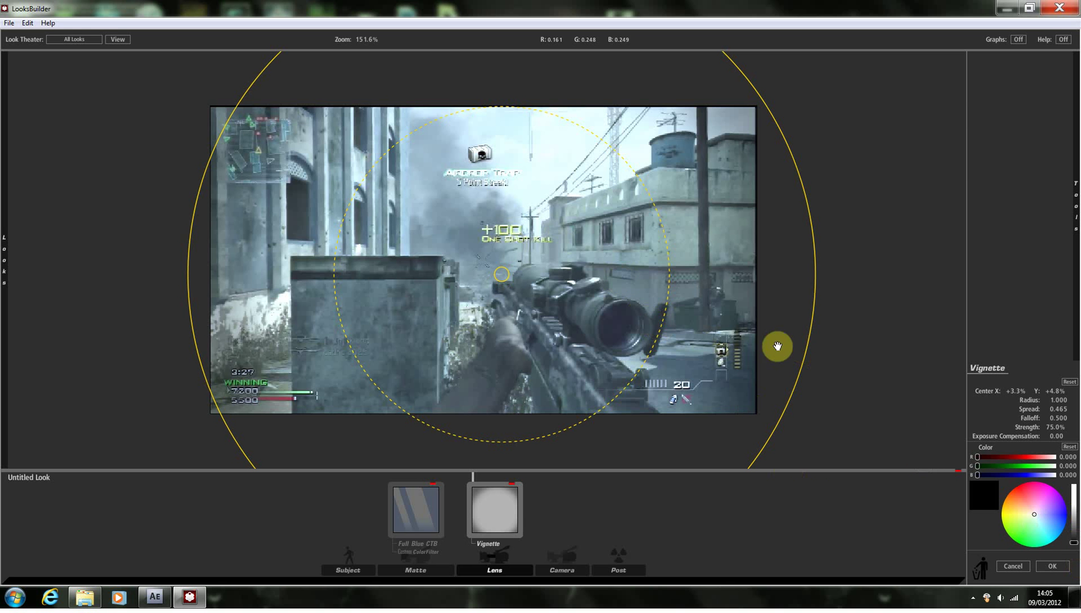
pyautogui.moveTo(801, 355); pyautogui.dragTo(727, 350)
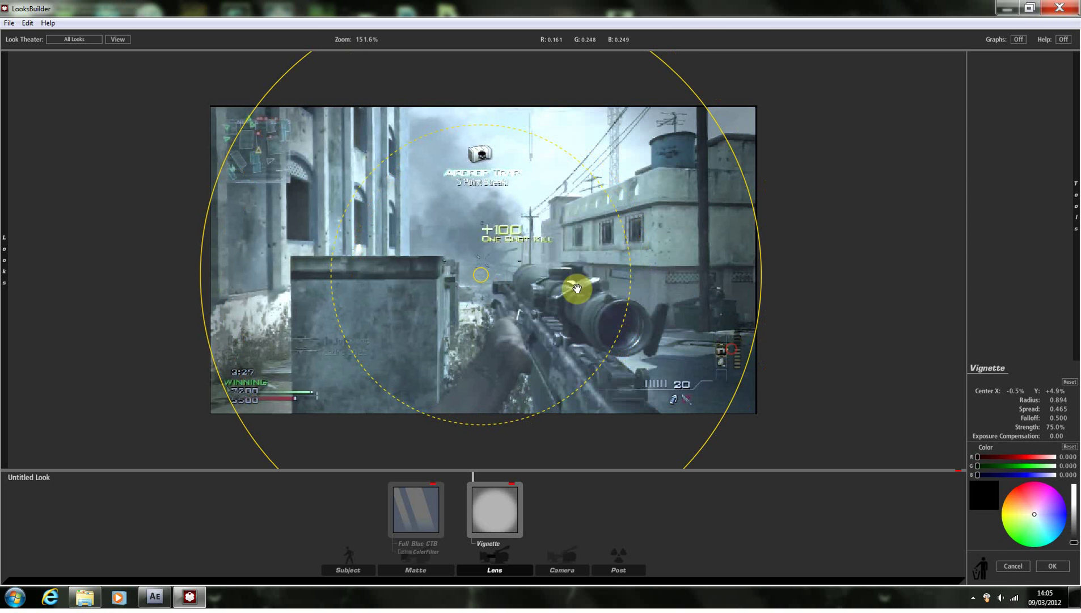
pyautogui.moveTo(748, 285); pyautogui.dragTo(785, 297)
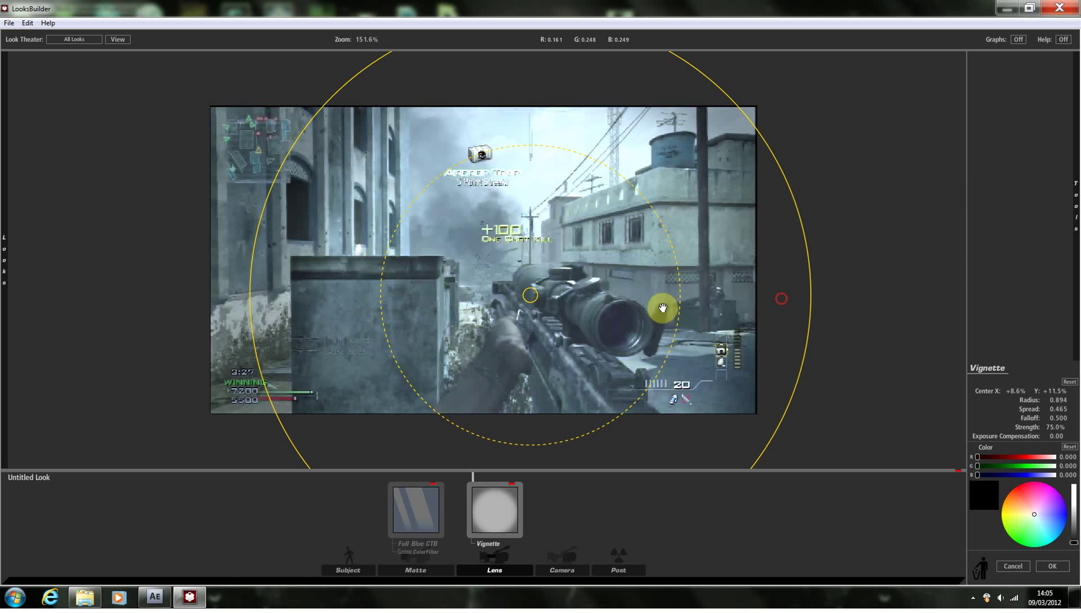
pyautogui.moveTo(693, 308); pyautogui.dragTo(717, 309)
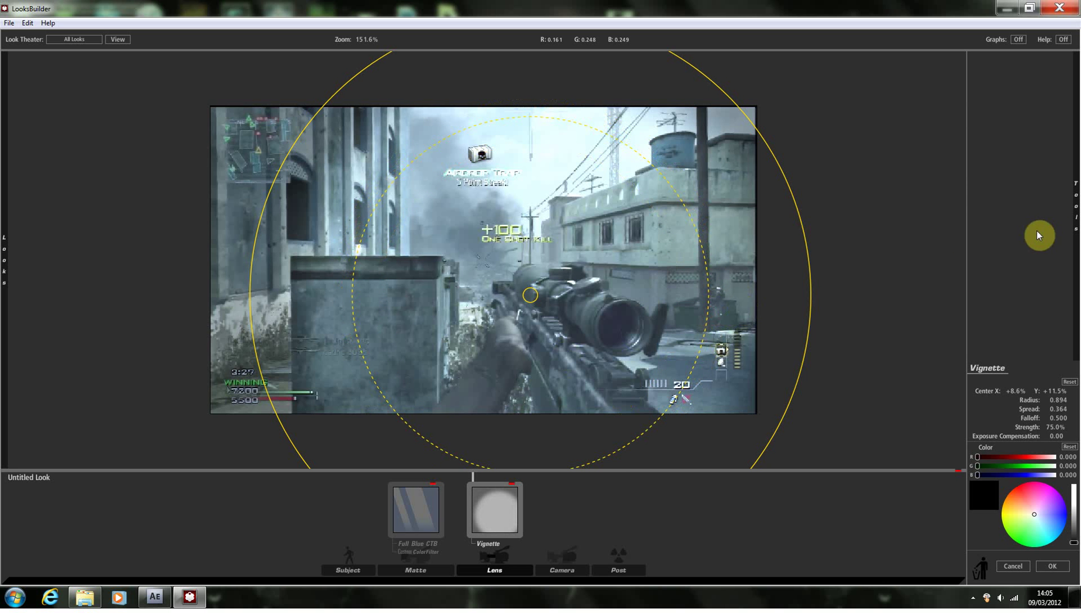
pyautogui.moveTo(1074, 187)
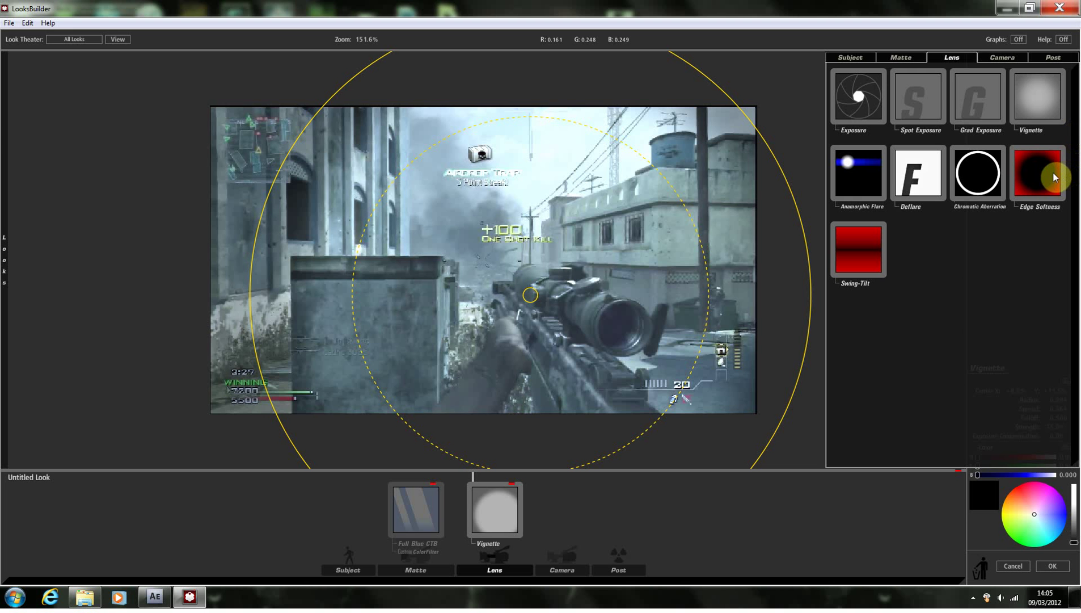
# Add a 3.00% Edge Softness with its centre moved to X +12.4%, Y +19.1%
pyautogui.moveTo(1044, 173); pyautogui.dragTo(649, 310)
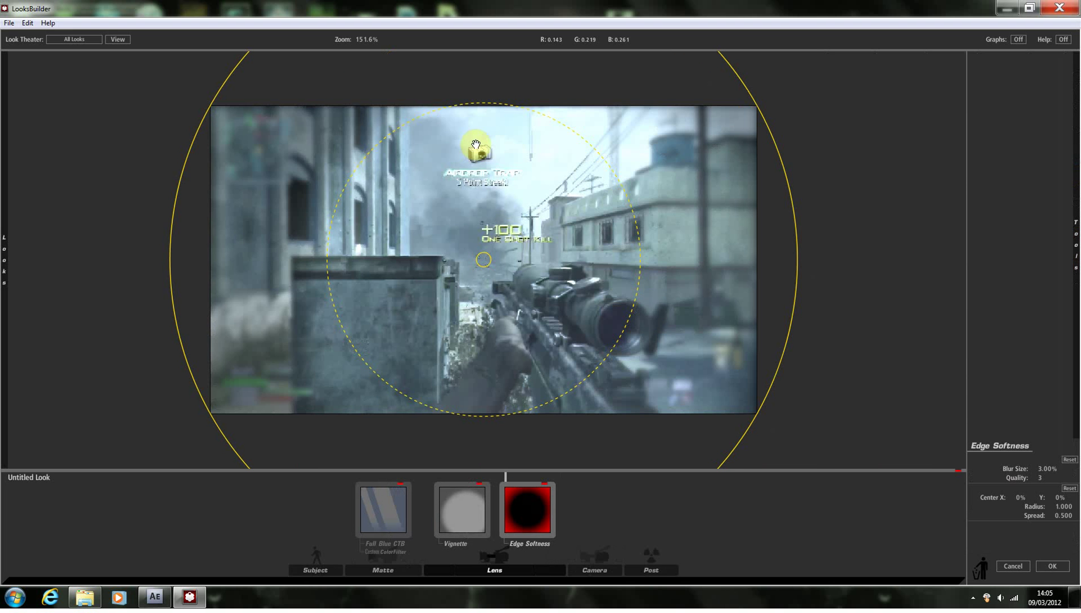
pyautogui.moveTo(458, 309); pyautogui.dragTo(526, 379)
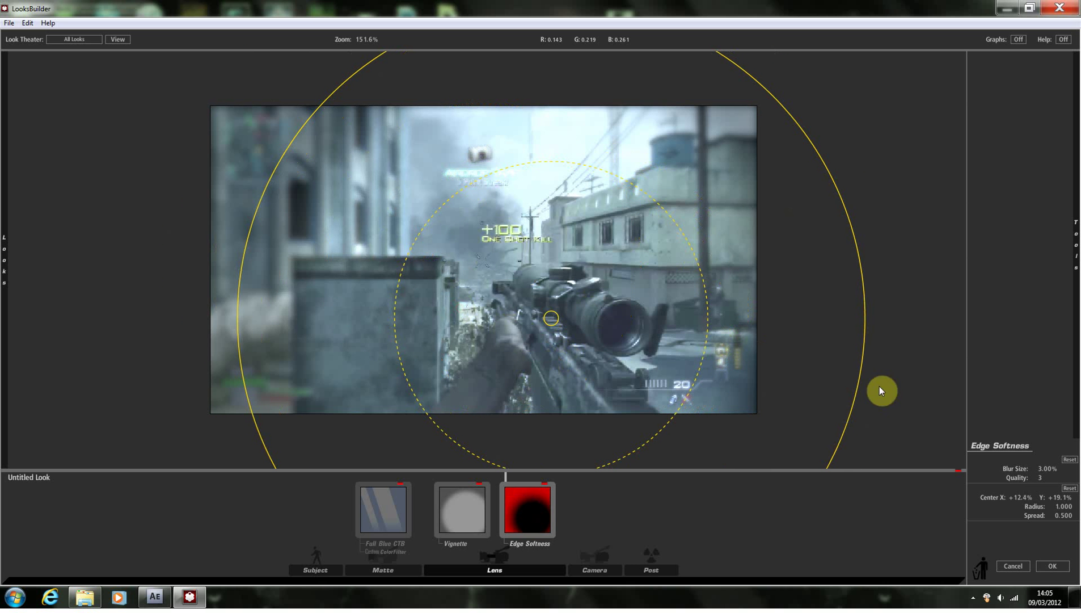
pyautogui.moveTo(1075, 267)
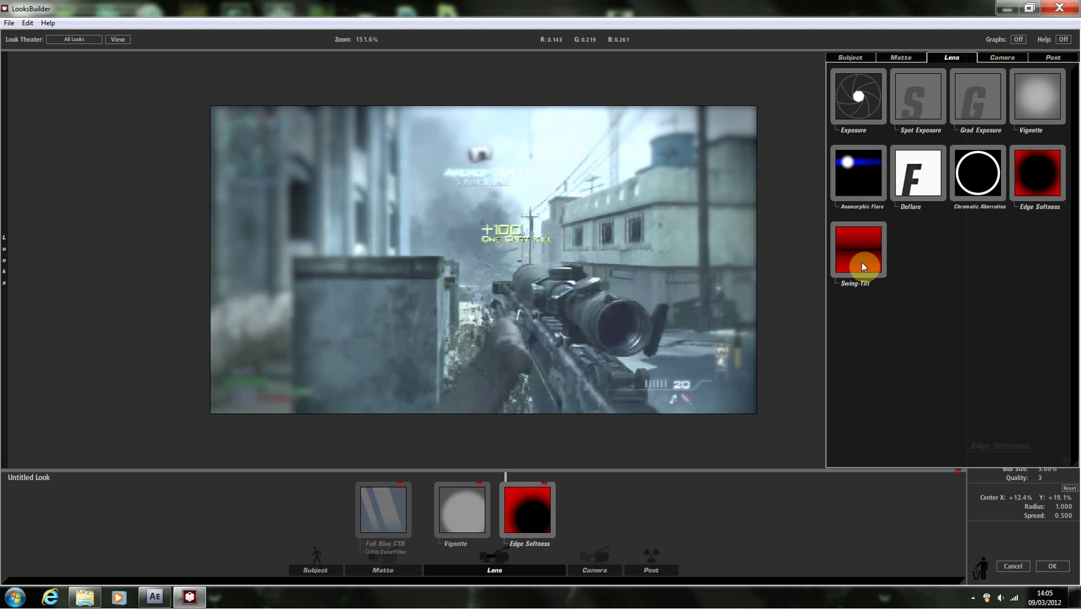
# Switch off Edge Softness and drop a trial Swing-Tilt blur into the Lens stage
pyautogui.click(545, 485)
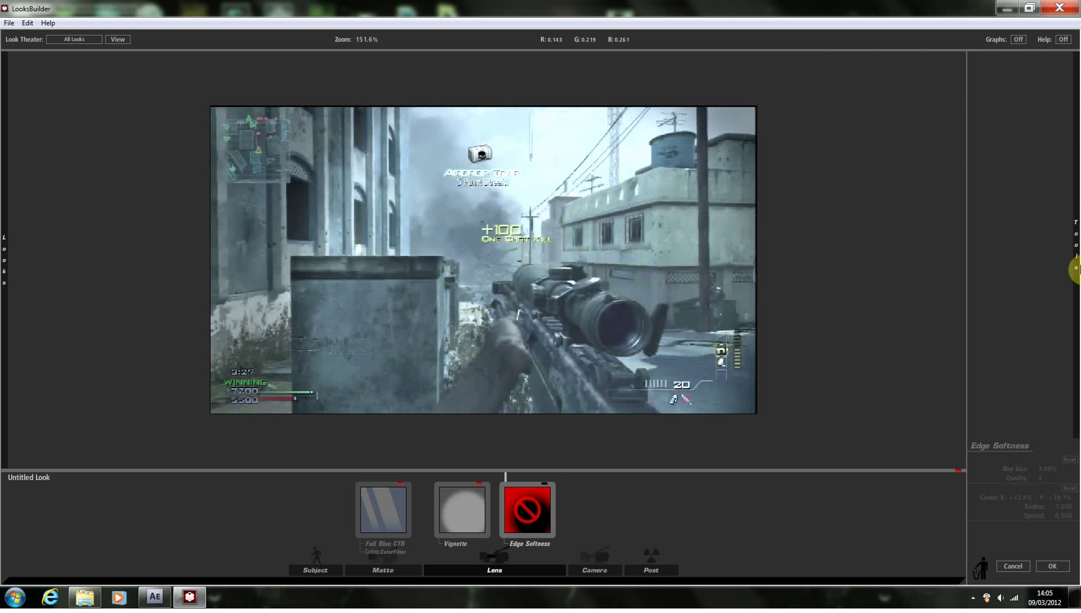
pyautogui.moveTo(885, 266); pyautogui.dragTo(598, 293)
pyautogui.moveTo(494, 260)
pyautogui.mouseDown()
pyautogui.moveTo(495, 273)
pyautogui.moveTo(499, 253)
pyautogui.mouseUp()
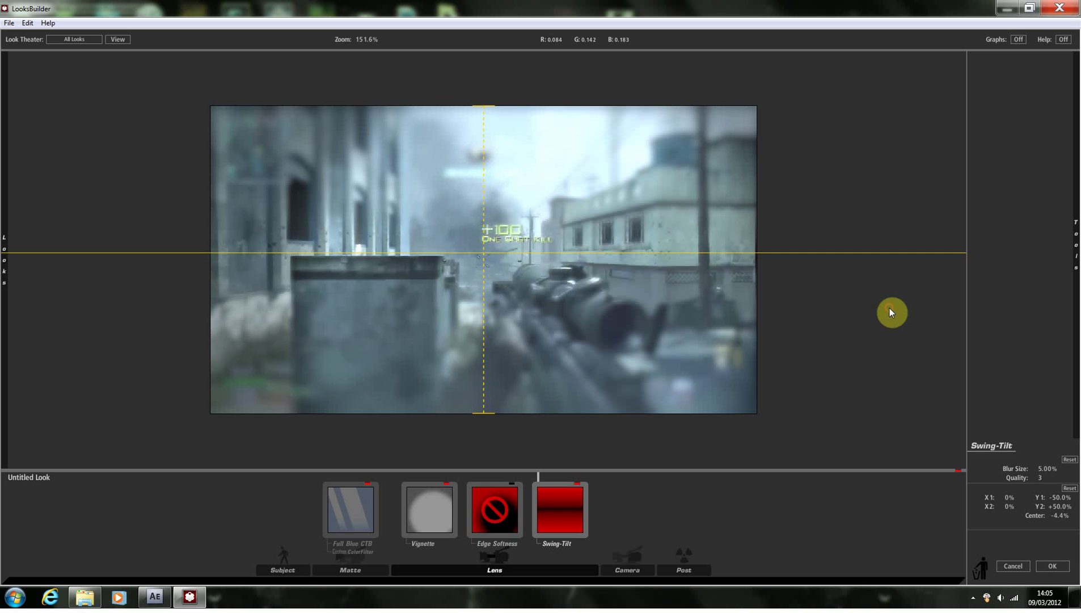
# Select the Swing-Tilt blur and delete it from the look
pyautogui.click(497, 510)
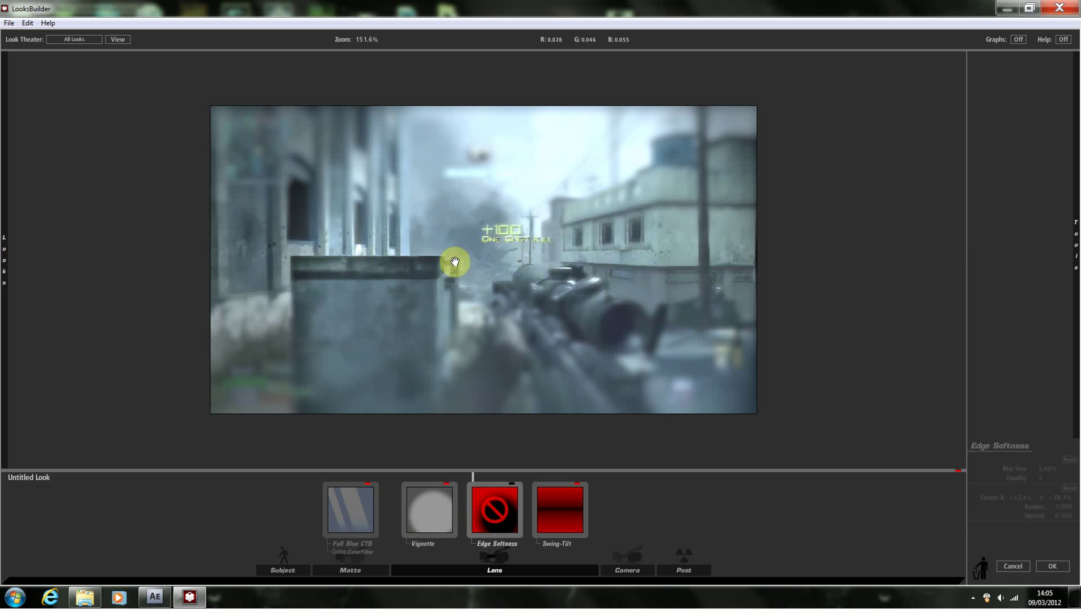
pyautogui.click(586, 258)
pyautogui.click(562, 519)
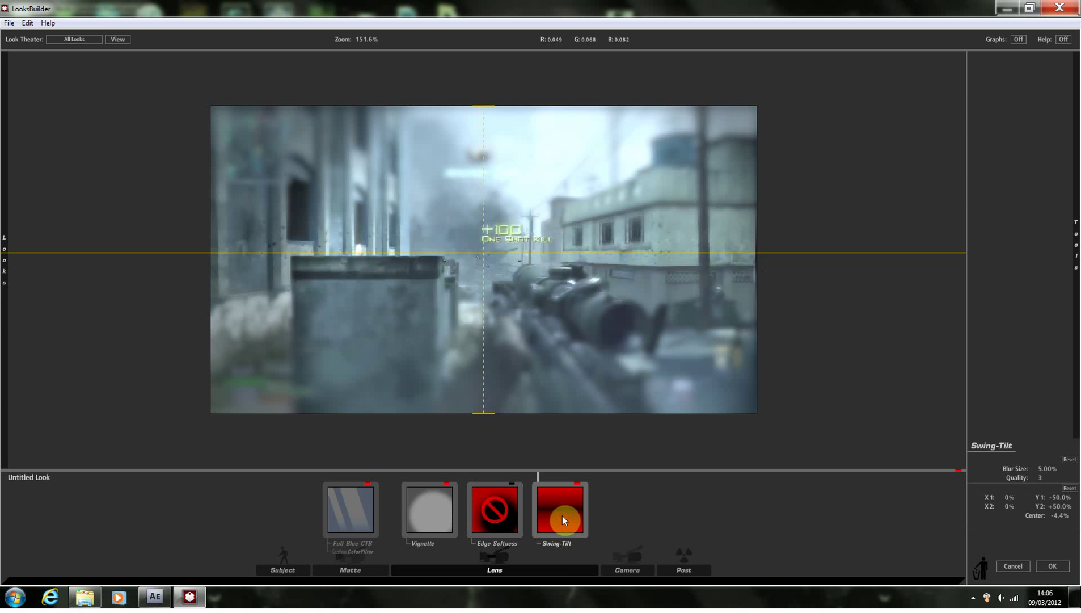
pyautogui.press('Delete')
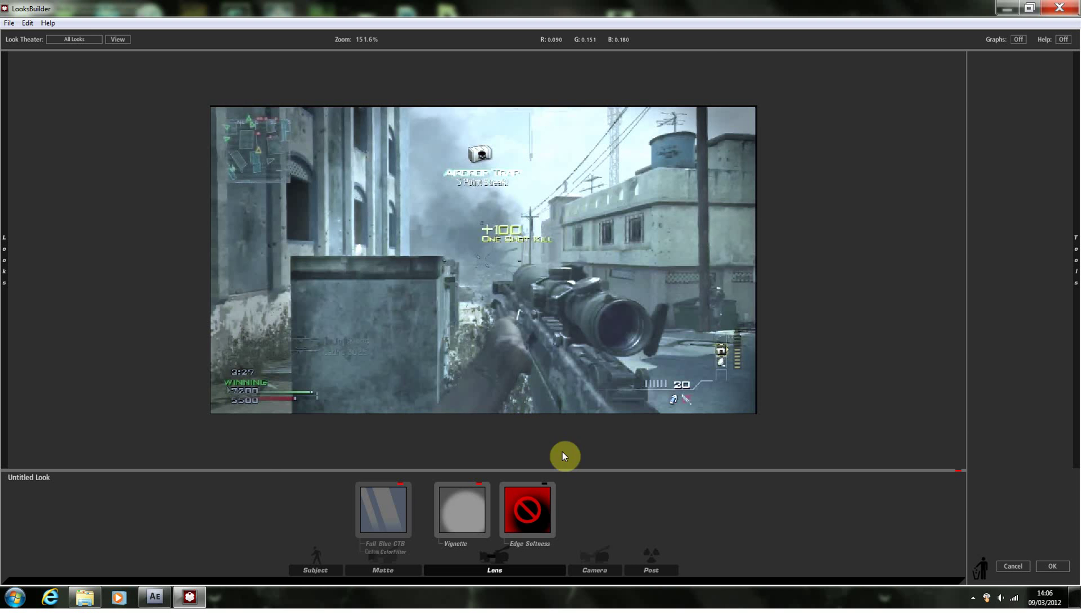
# Re-enable Edge Softness with centre at +9.8%, +15.2% and quality 10
pyautogui.click(543, 487)
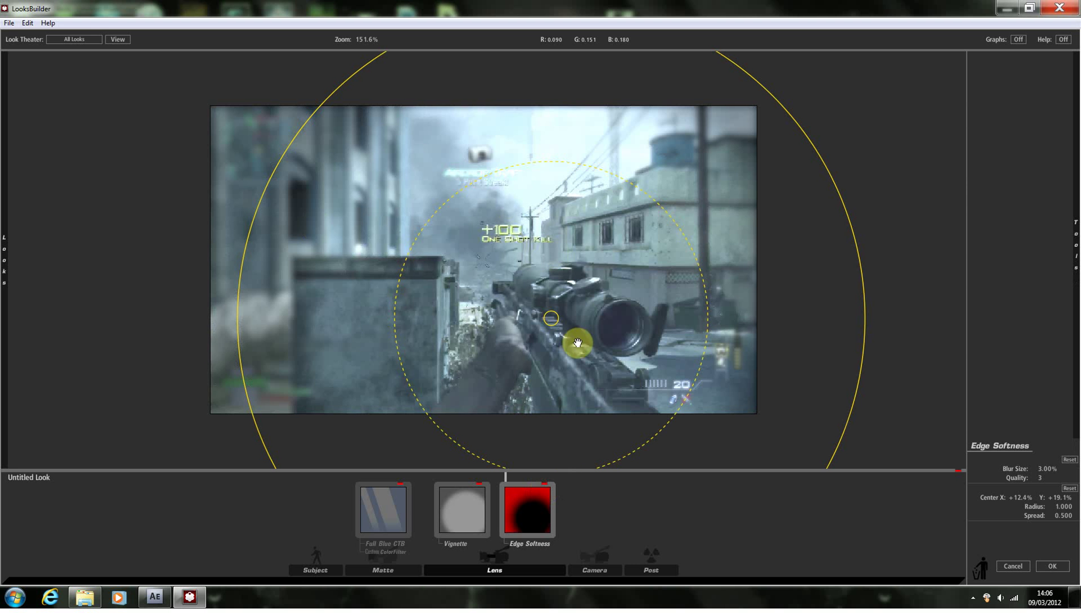
pyautogui.moveTo(462, 266); pyautogui.dragTo(553, 373)
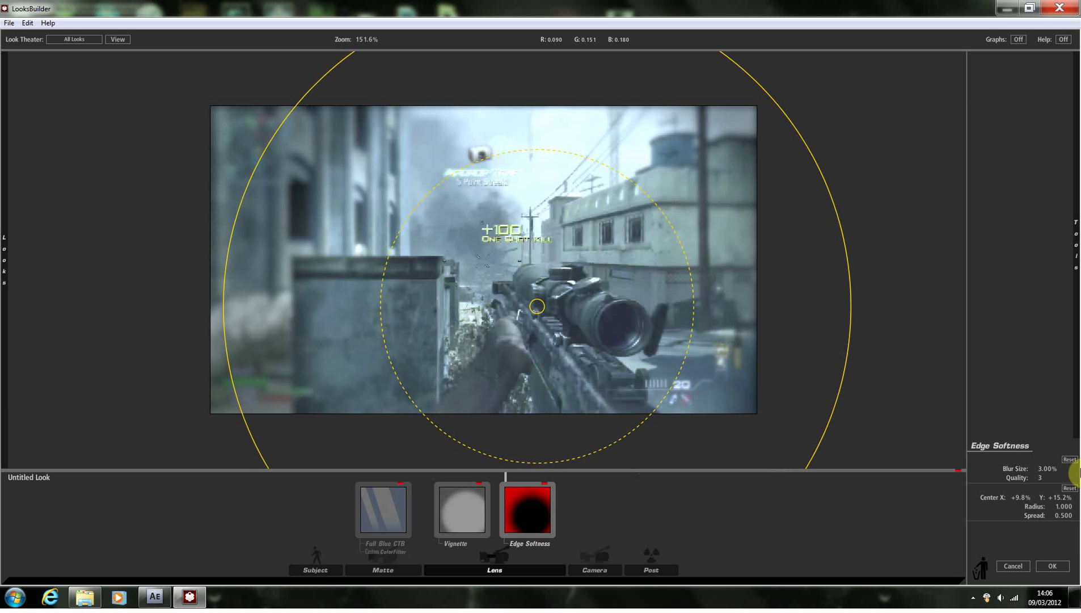
pyautogui.moveTo(1039, 477); pyautogui.dragTo(1049, 477)
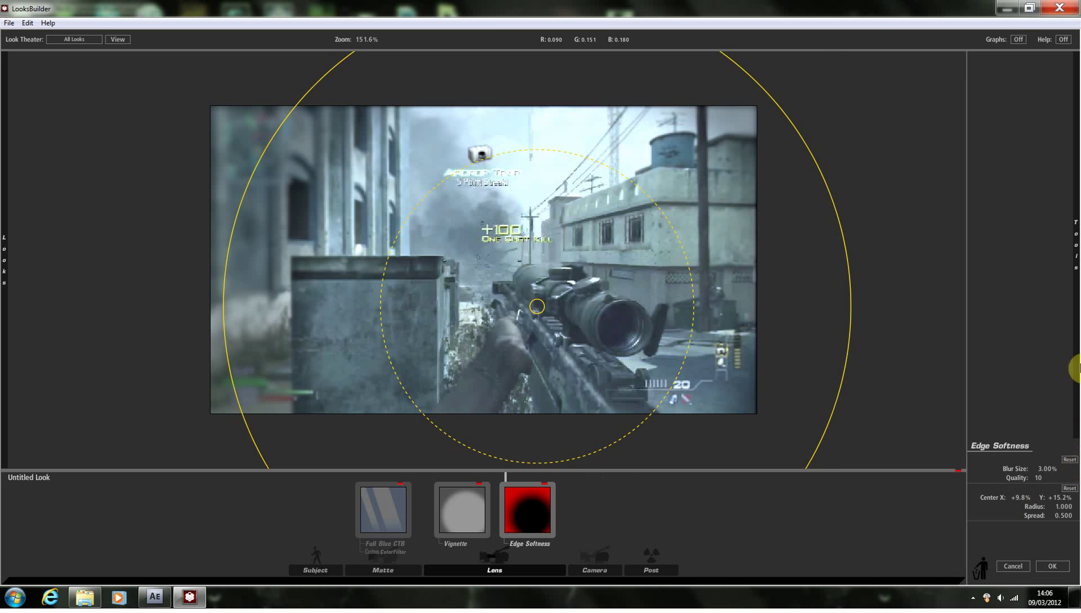
pyautogui.moveTo(1078, 352)
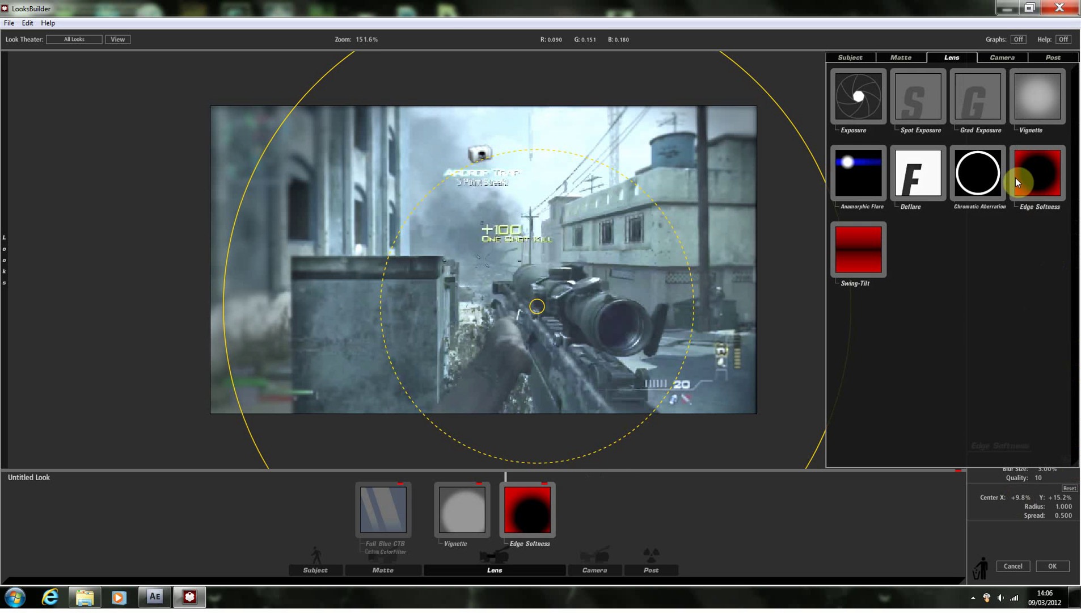
# Add Print Bleach Bypass at 55% silver retention, then a Telecine Net, to the Post stage
pyautogui.click(910, 57)
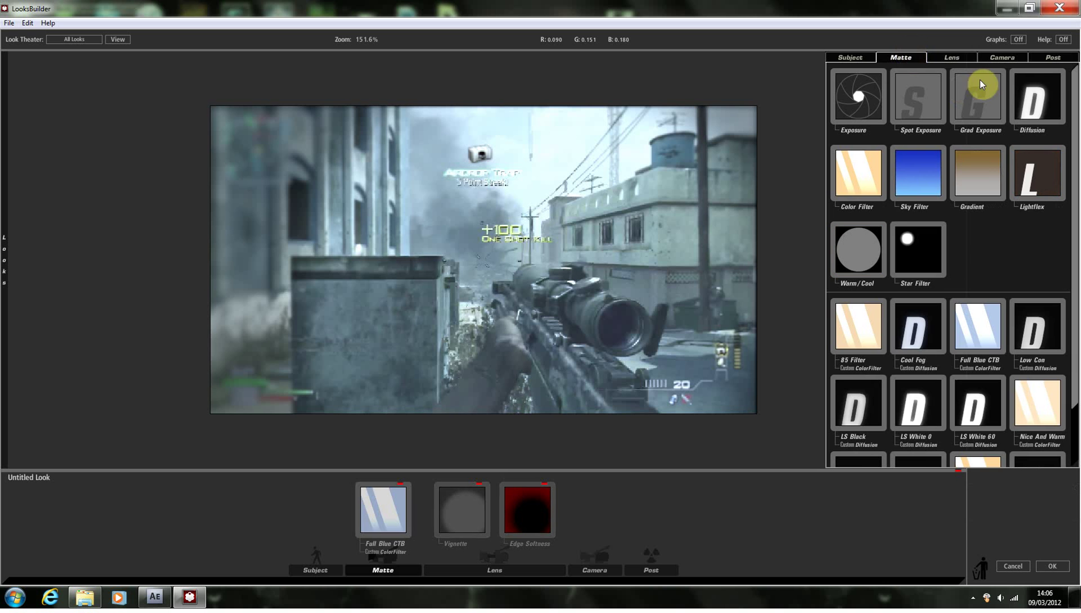
pyautogui.click(1039, 59)
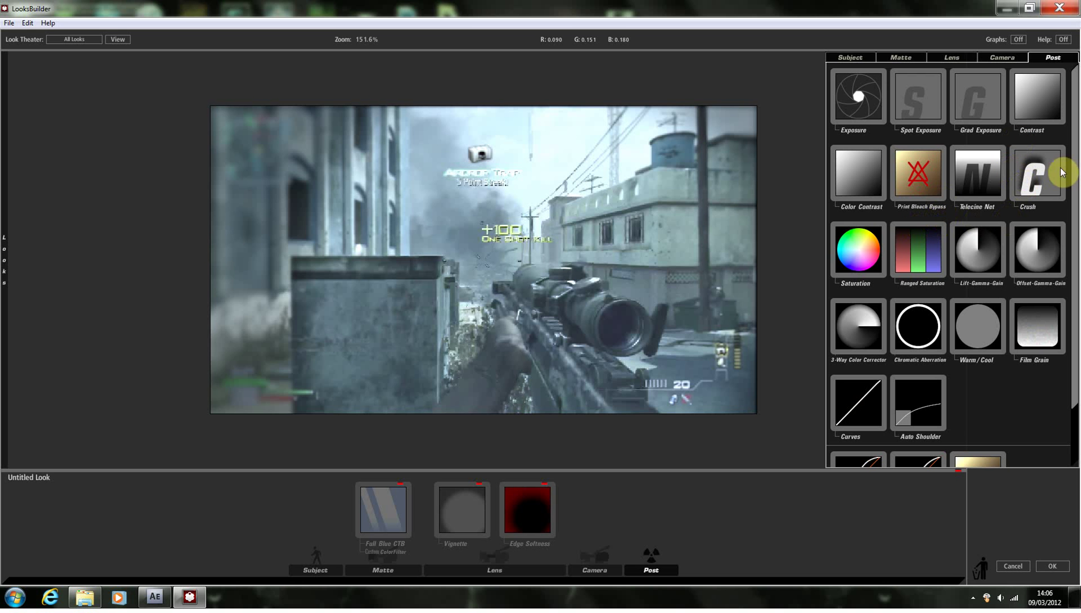
pyautogui.moveTo(918, 173); pyautogui.dragTo(652, 309)
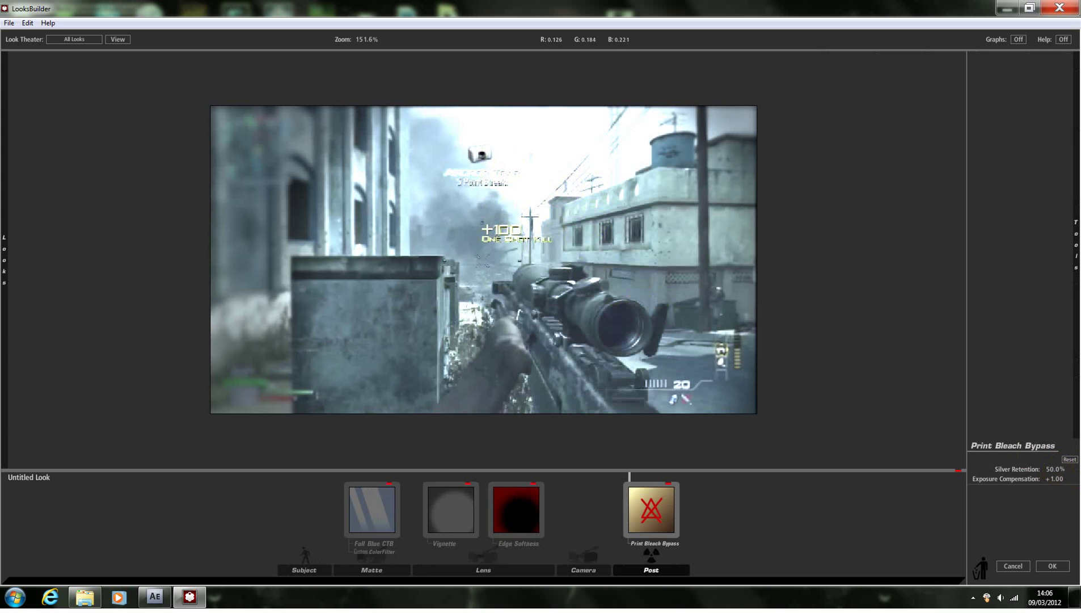
pyautogui.moveTo(1053, 469)
pyautogui.mouseDown()
pyautogui.moveTo(1032, 468)
pyautogui.moveTo(1064, 468)
pyautogui.mouseUp()
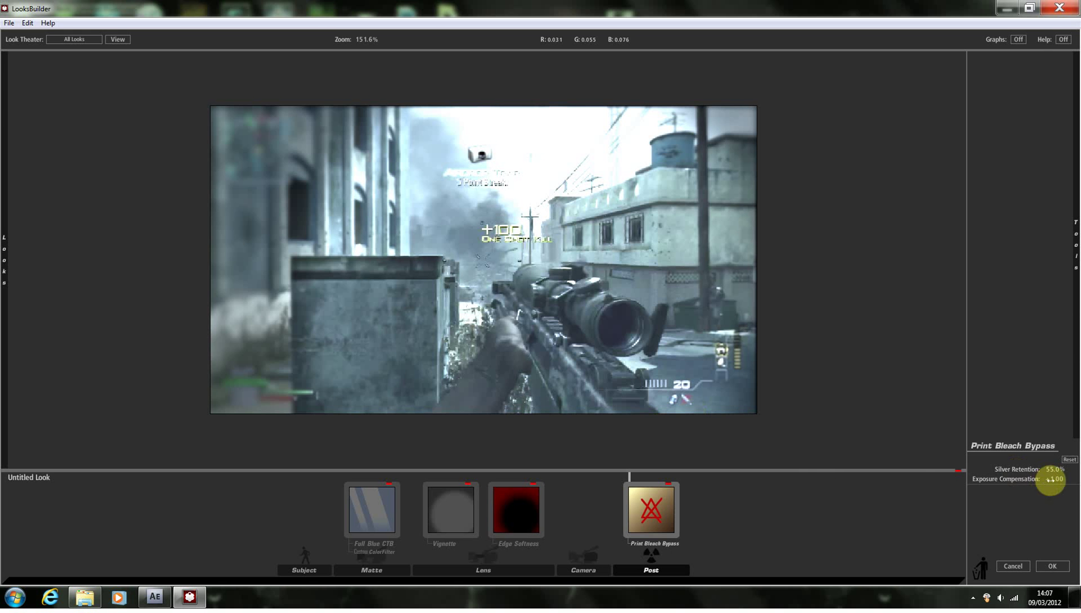
pyautogui.moveTo(1074, 340)
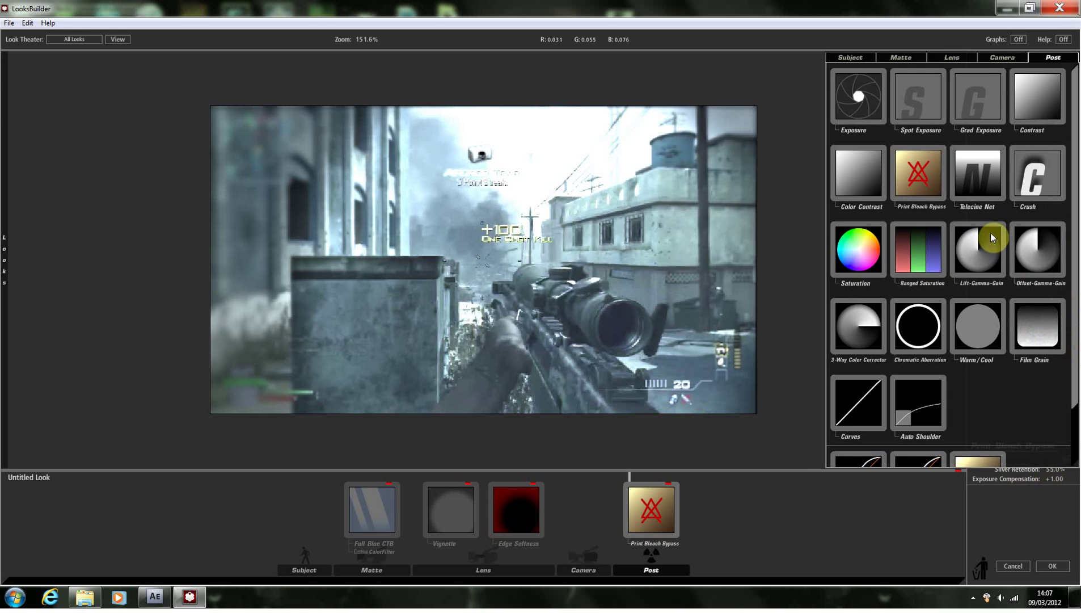
pyautogui.moveTo(976, 193); pyautogui.dragTo(716, 265)
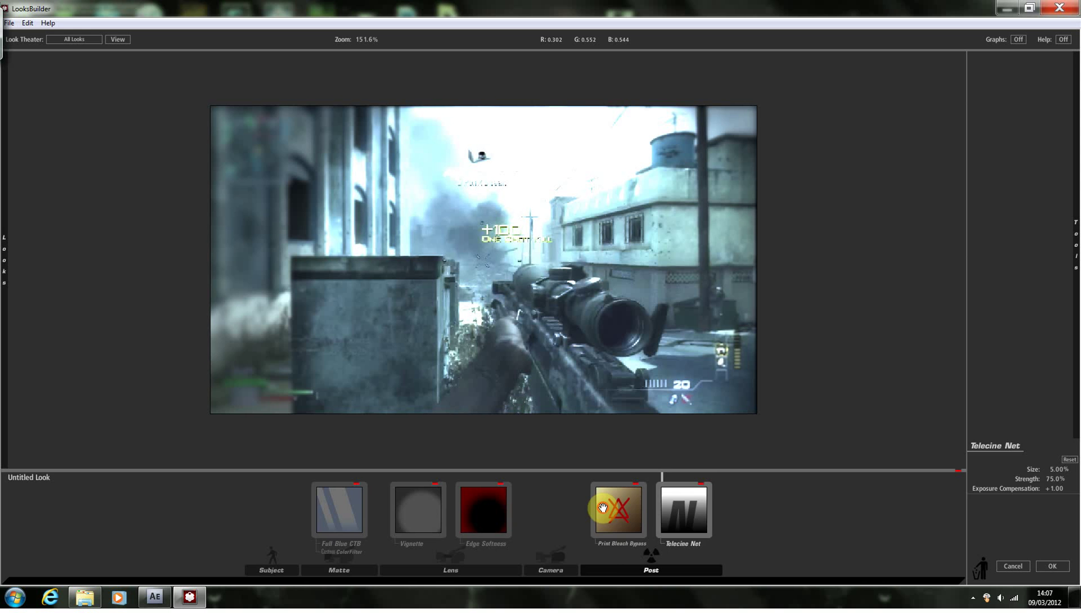
pyautogui.moveTo(602, 508); pyautogui.dragTo(528, 488)
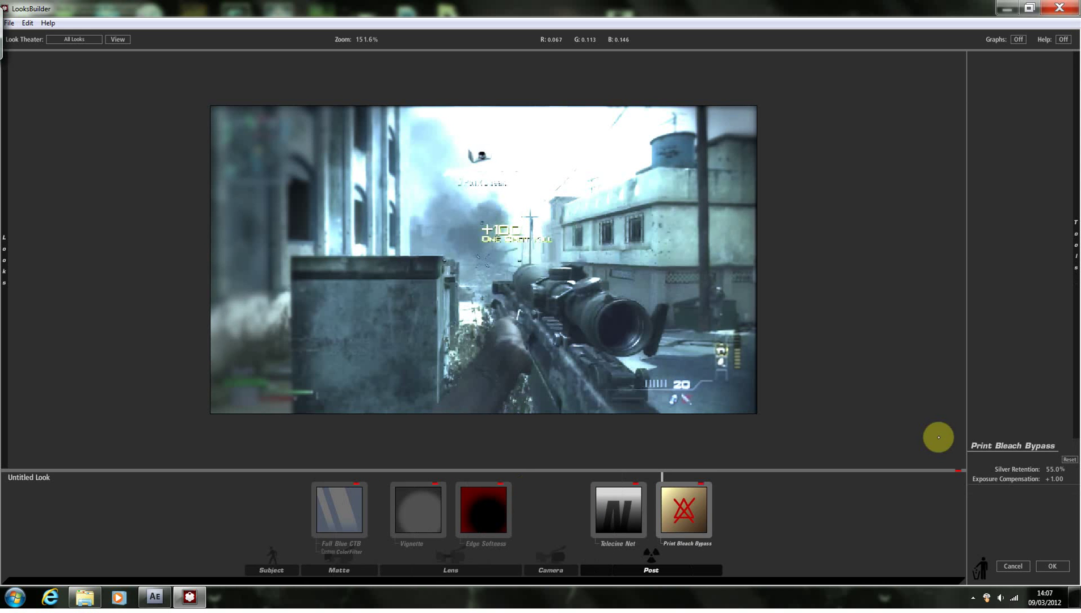
pyautogui.moveTo(660, 513); pyautogui.dragTo(601, 513)
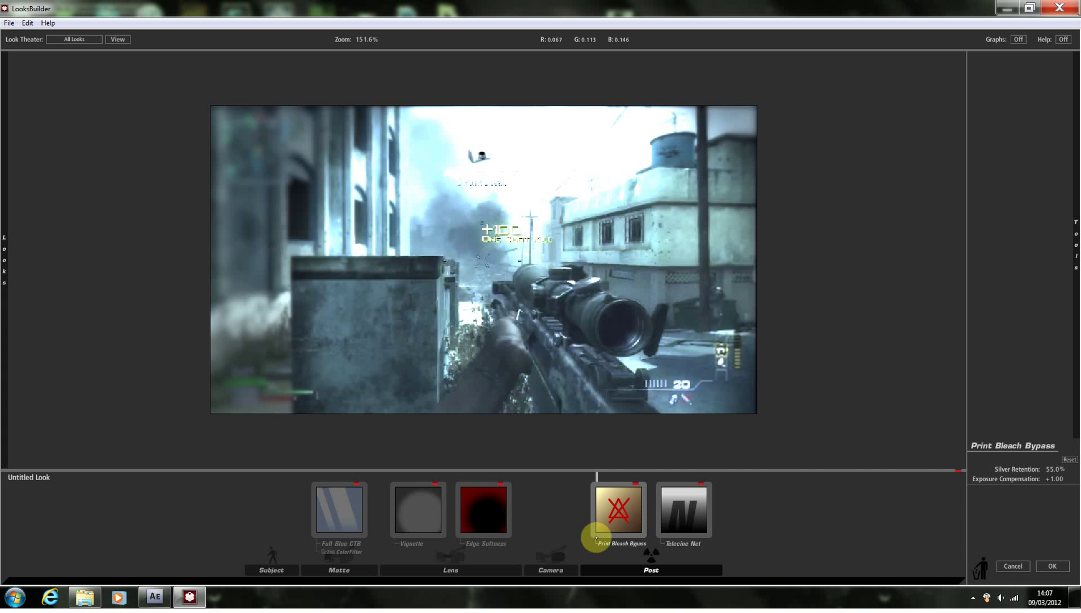
pyautogui.moveTo(596, 536); pyautogui.dragTo(630, 515)
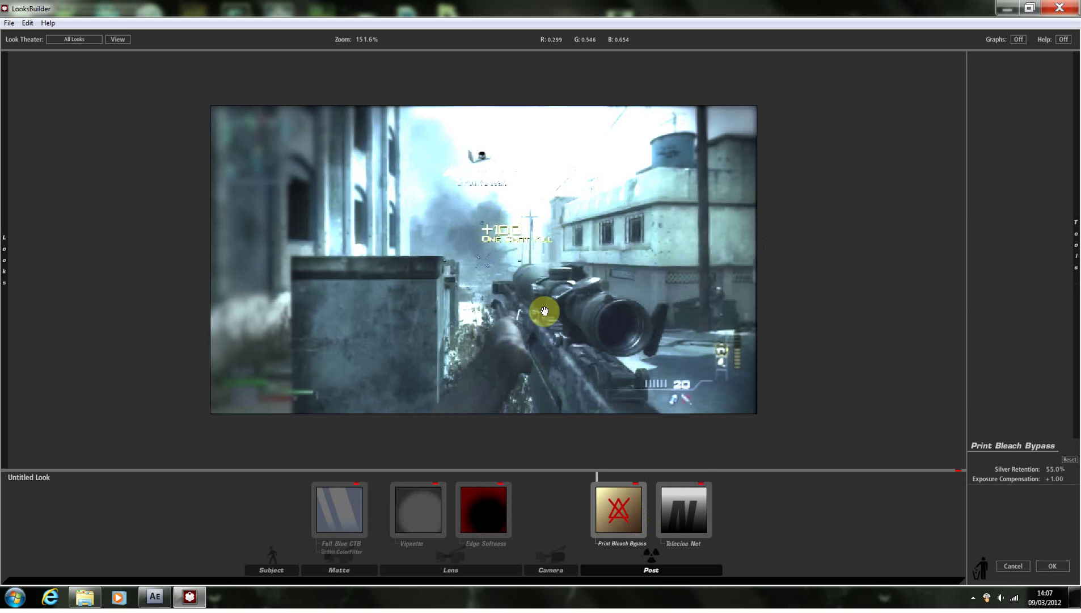
# Put Crush first in the Post chain with gamma 2.50 and exposure compensation -0.10
pyautogui.click(691, 513)
pyautogui.moveTo(1069, 274)
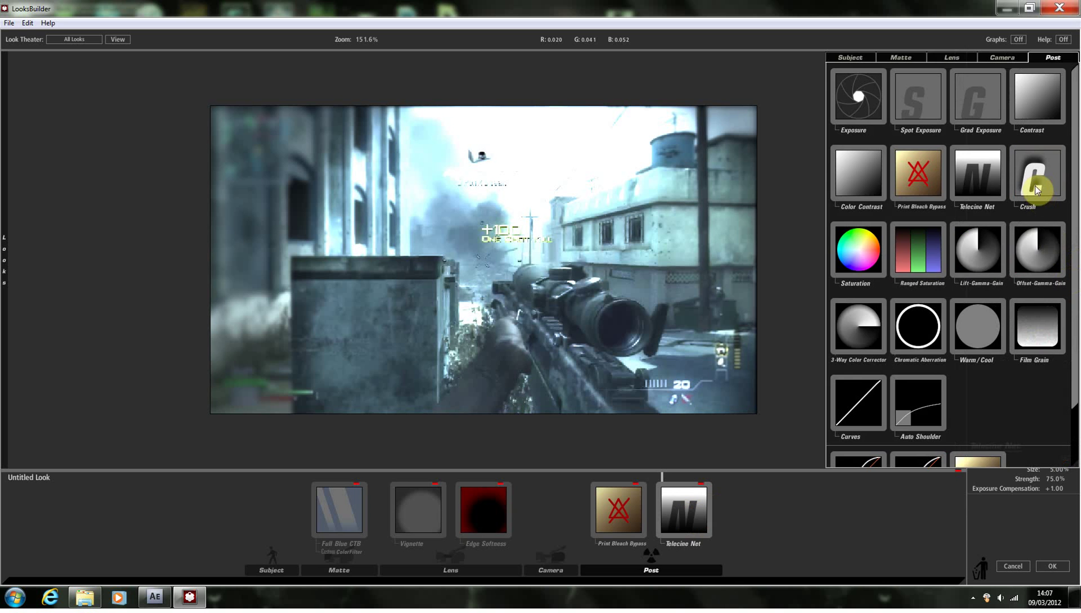
pyautogui.moveTo(1035, 186); pyautogui.dragTo(758, 525)
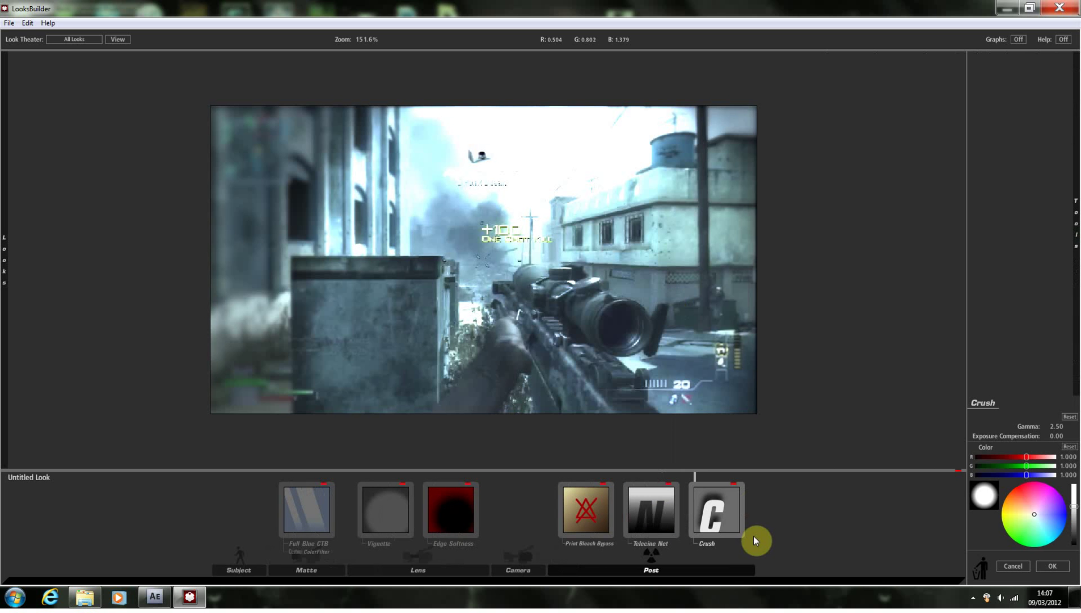
pyautogui.moveTo(617, 510); pyautogui.dragTo(614, 514)
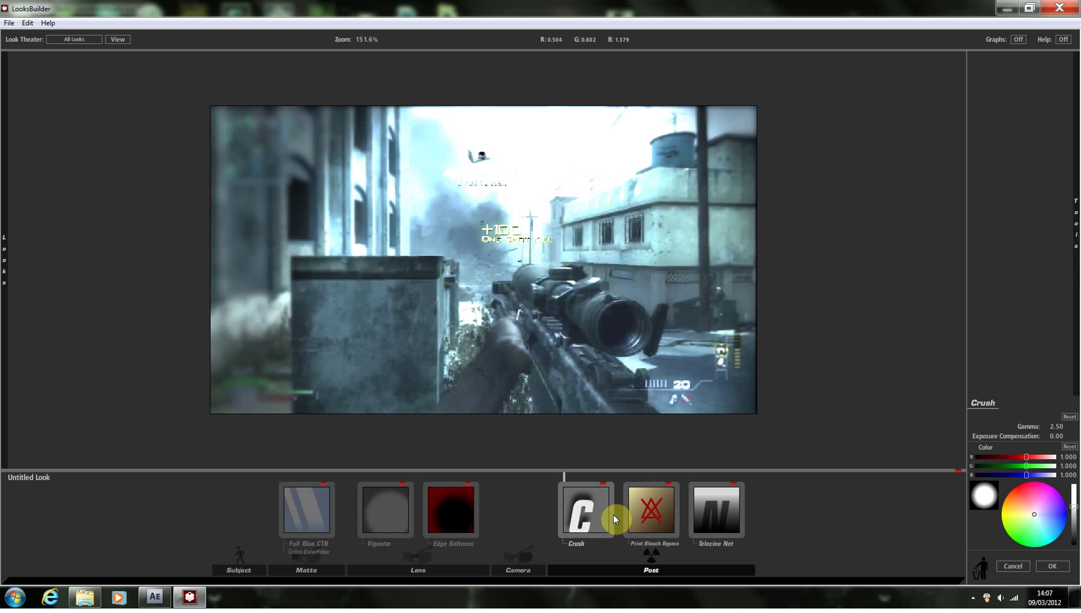
pyautogui.moveTo(1046, 439)
pyautogui.mouseDown()
pyautogui.moveTo(1059, 435)
pyautogui.moveTo(1018, 436)
pyautogui.moveTo(1059, 435)
pyautogui.moveTo(1046, 435)
pyautogui.mouseUp()
pyautogui.click(1055, 435)
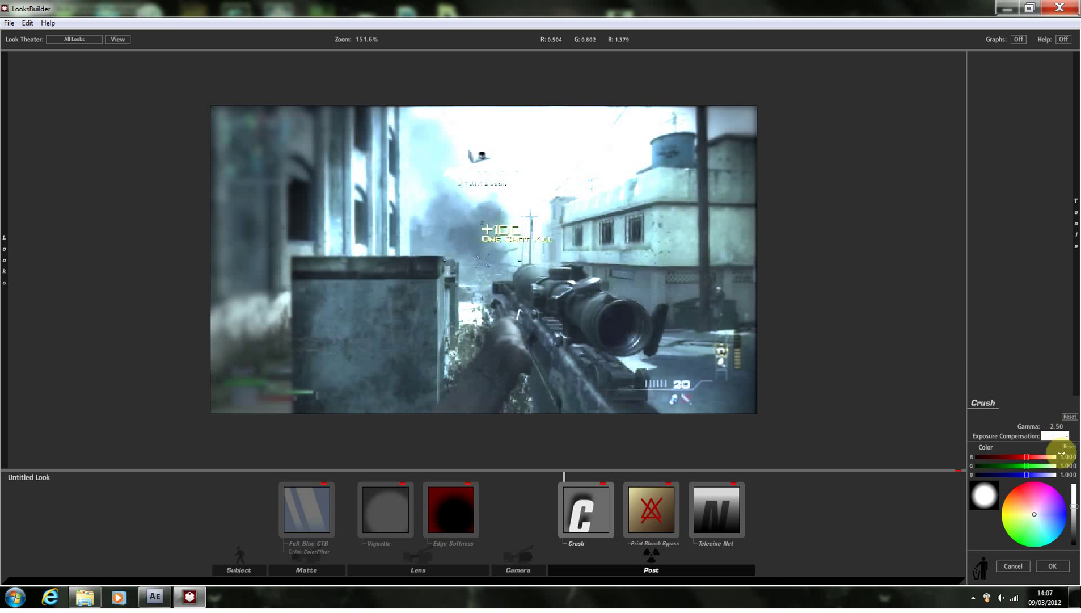
pyautogui.press('Return')
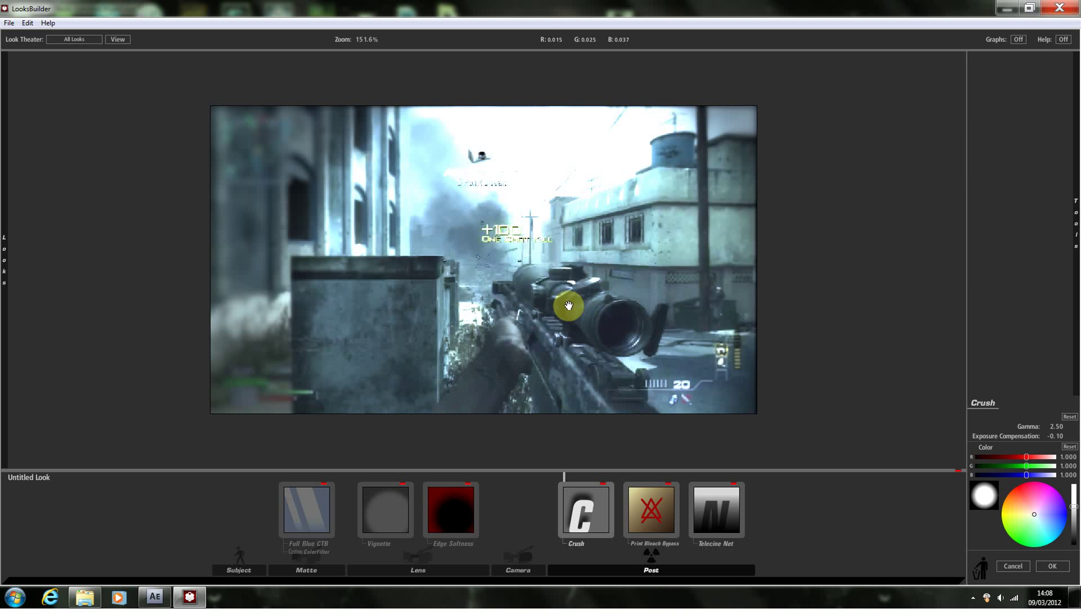
# Append an Exposure filter set to -1.10 stops to the Post chain
pyautogui.moveTo(1073, 332)
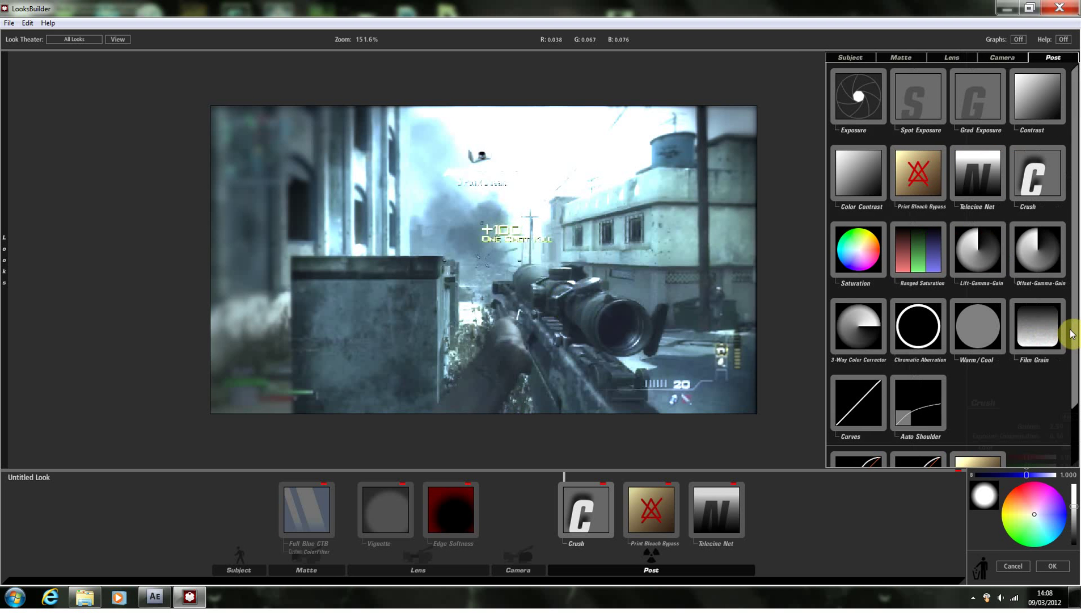
pyautogui.moveTo(1072, 333); pyautogui.dragTo(1070, 281)
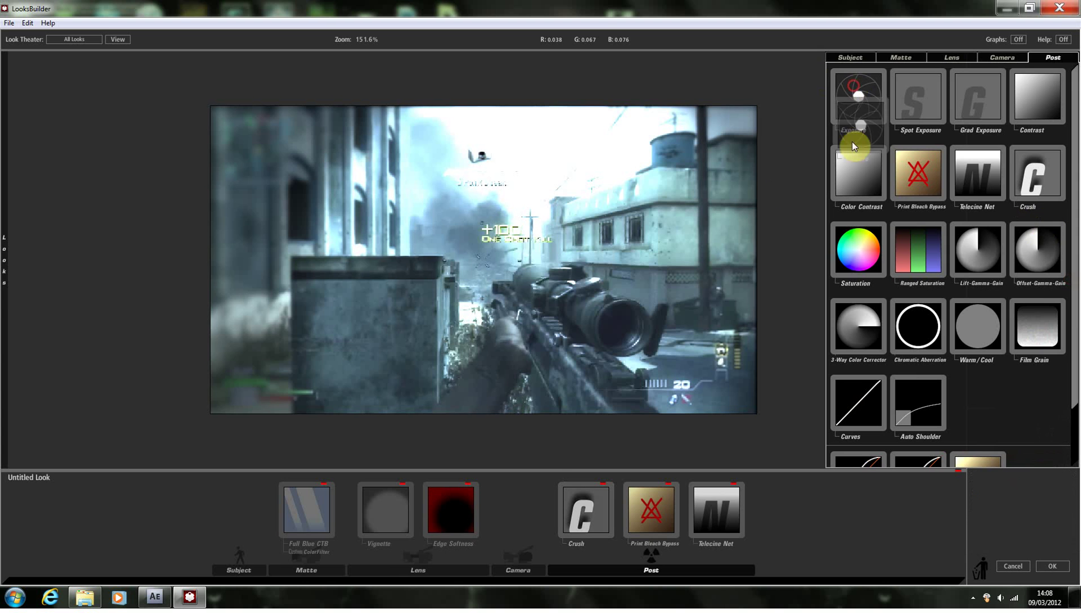
pyautogui.moveTo(853, 136); pyautogui.dragTo(642, 313)
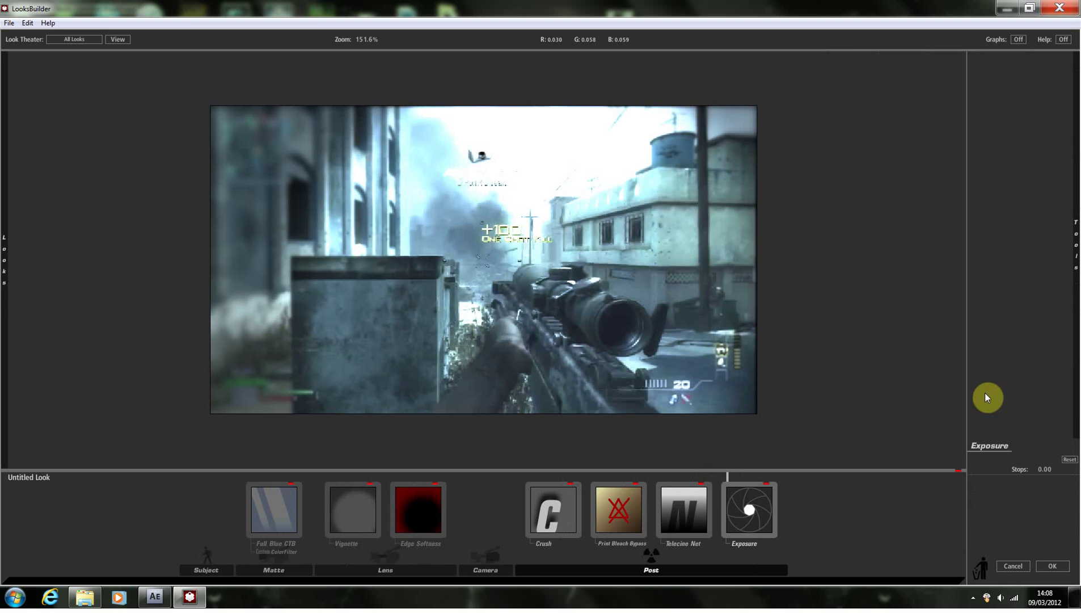
pyautogui.click(1045, 469)
pyautogui.press('BackSpace')
pyautogui.press('BackSpace')
pyautogui.write('1.10')
pyautogui.click(857, 401)
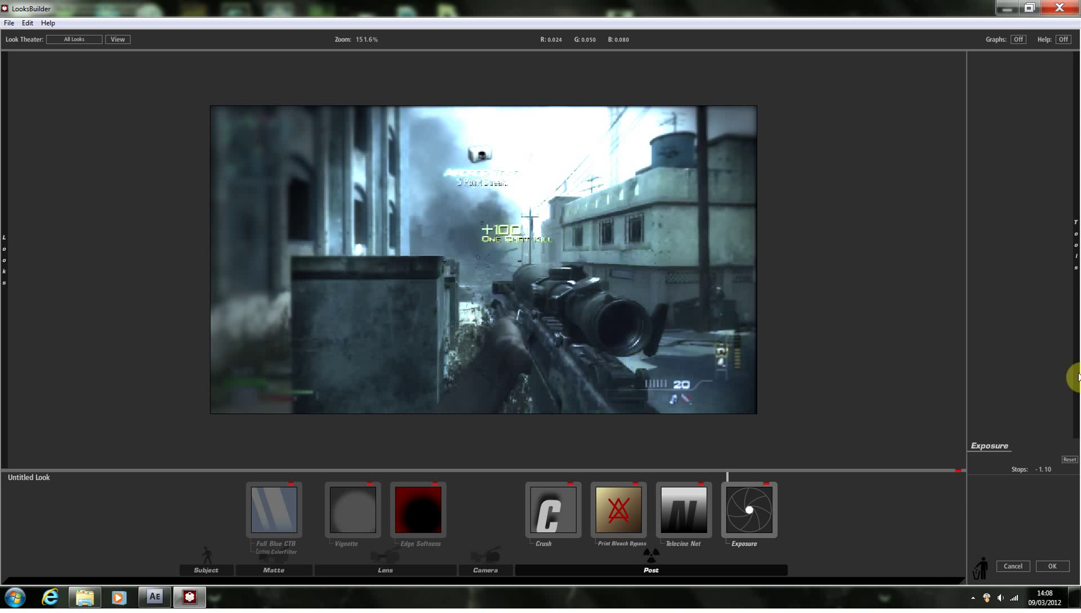
pyautogui.moveTo(1079, 376)
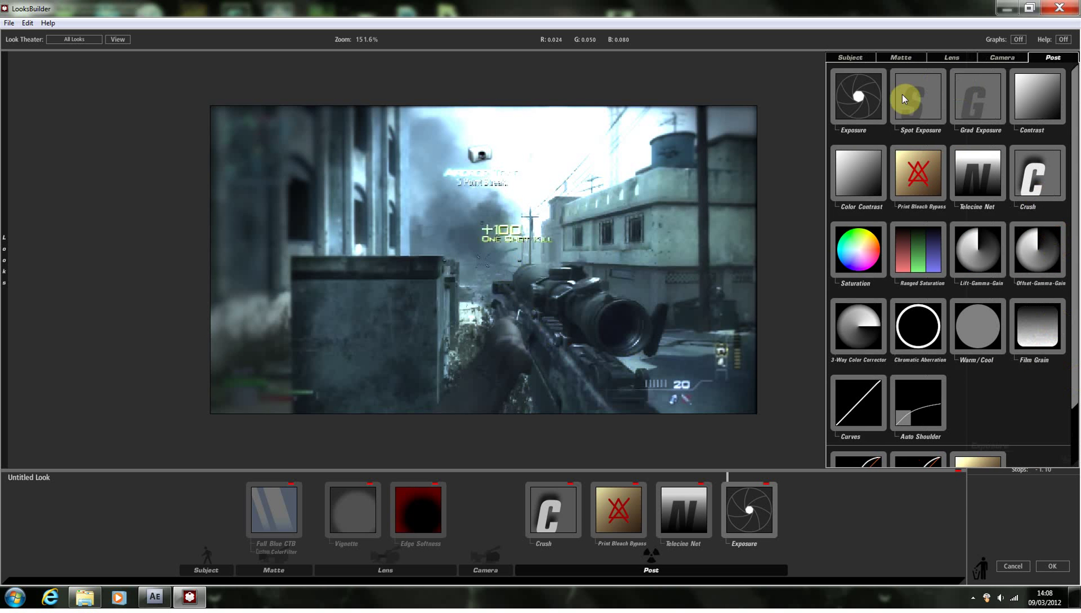
# Add a Spot Exposure of +0.30 stops, centred and sized around the rifle scope
pyautogui.moveTo(906, 107); pyautogui.dragTo(658, 236)
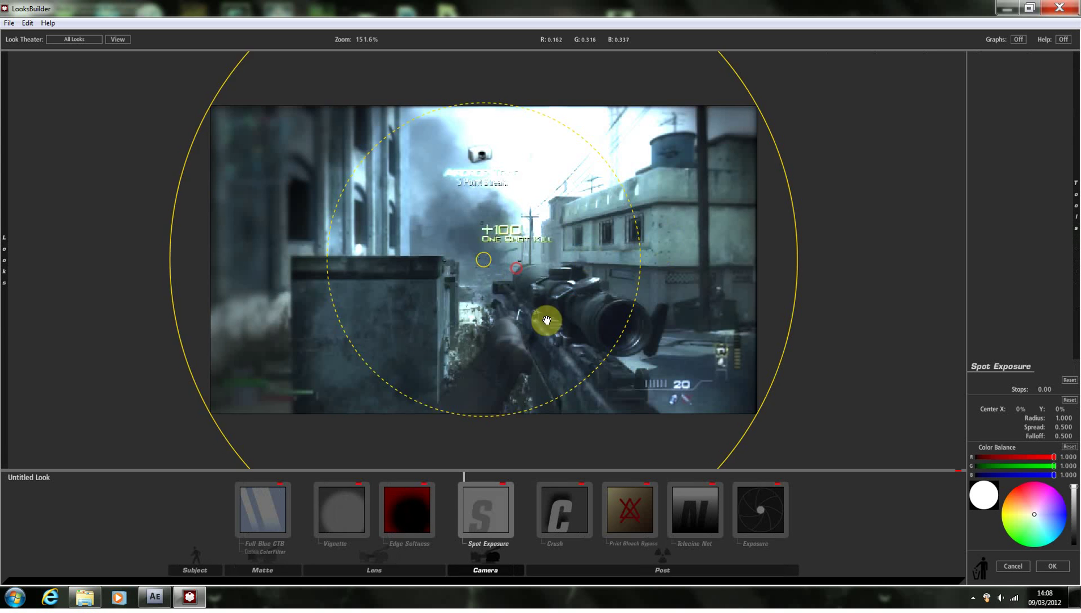
pyautogui.moveTo(596, 345); pyautogui.dragTo(596, 332)
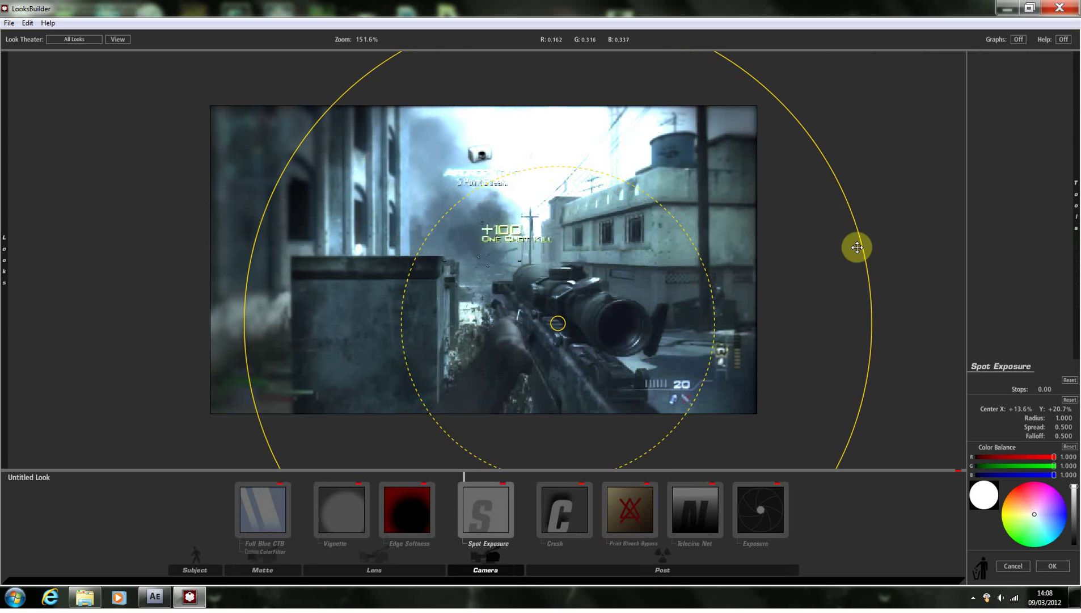
pyautogui.moveTo(860, 246); pyautogui.dragTo(615, 318)
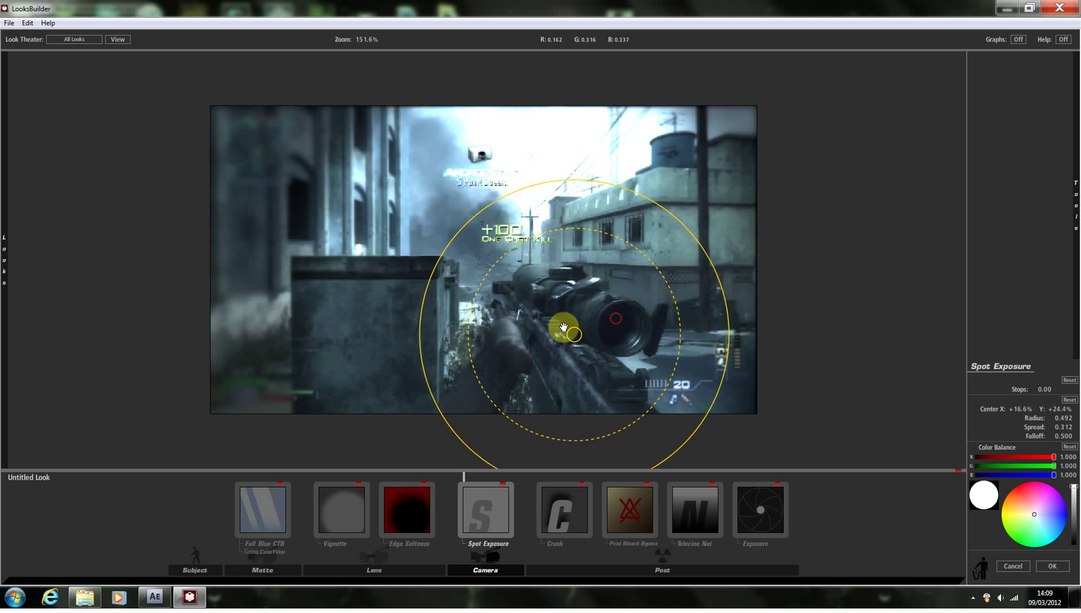
pyautogui.click(1043, 390)
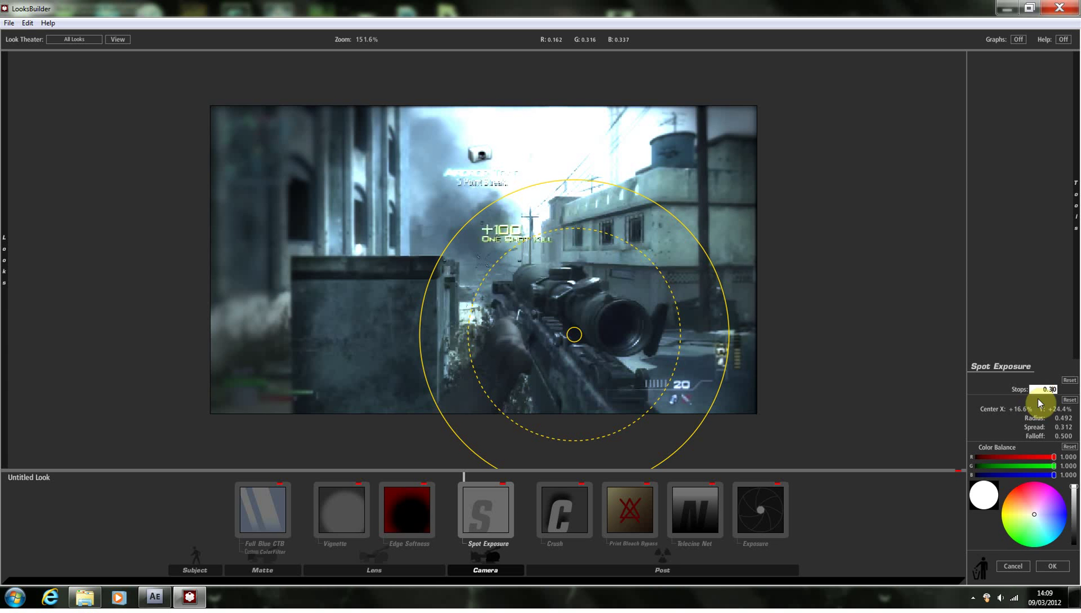
pyautogui.press('Return')
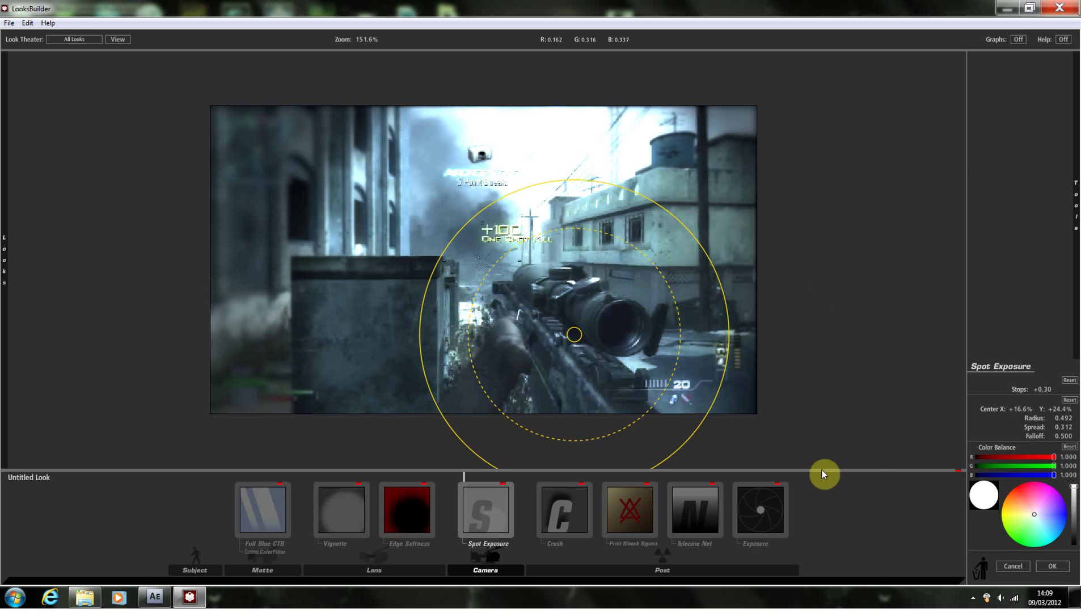
# Add a Curves tool after Exposure in the Post chain and check its red, green and blue channels
pyautogui.moveTo(1077, 284)
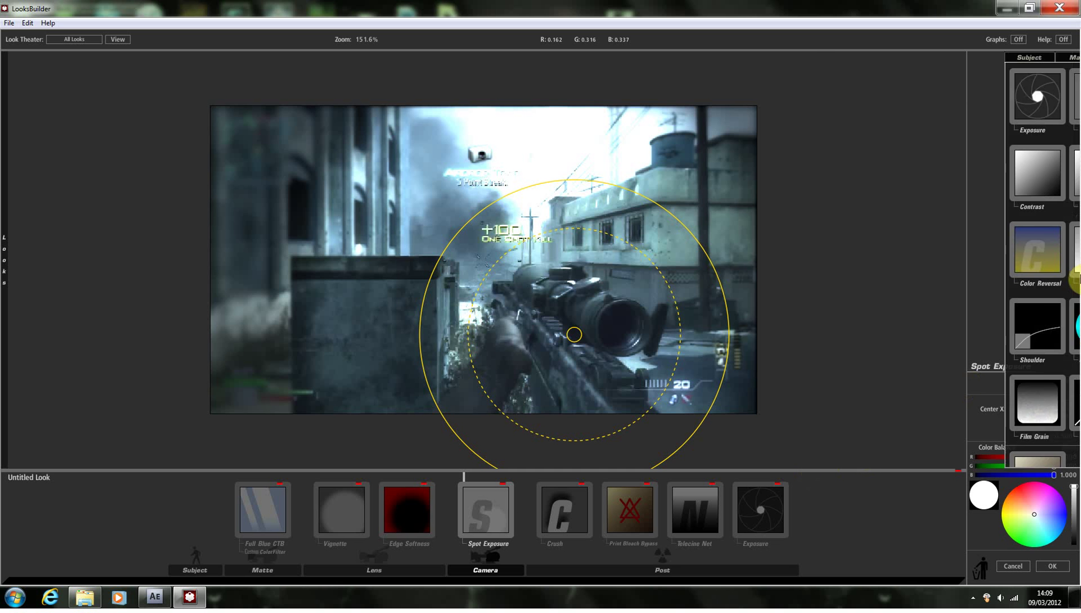
pyautogui.scroll(-2, 975, 363)
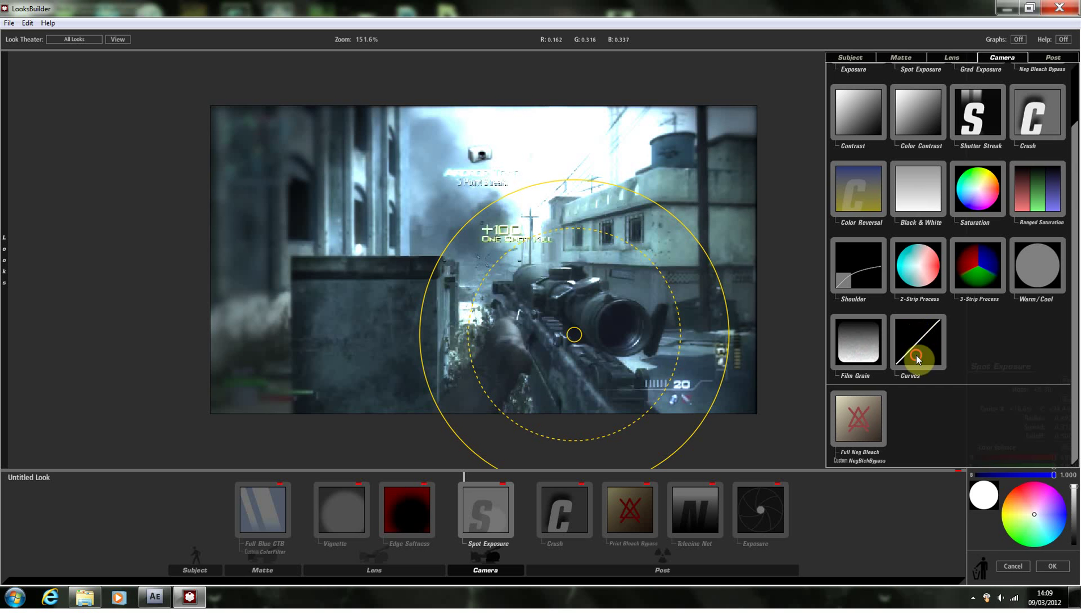
pyautogui.moveTo(917, 356); pyautogui.dragTo(790, 508)
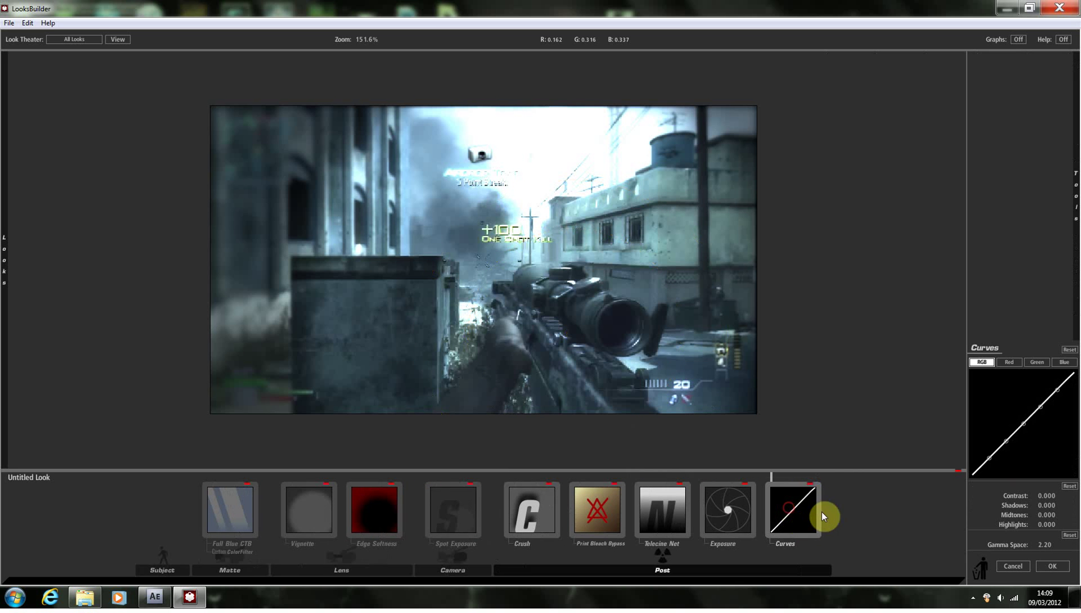
pyautogui.click(1010, 362)
pyautogui.click(1035, 362)
pyautogui.click(1064, 362)
pyautogui.click(978, 362)
# Add a second Curves, disable it, and bend the first curve to +0.370 contrast
pyautogui.moveTo(1078, 286)
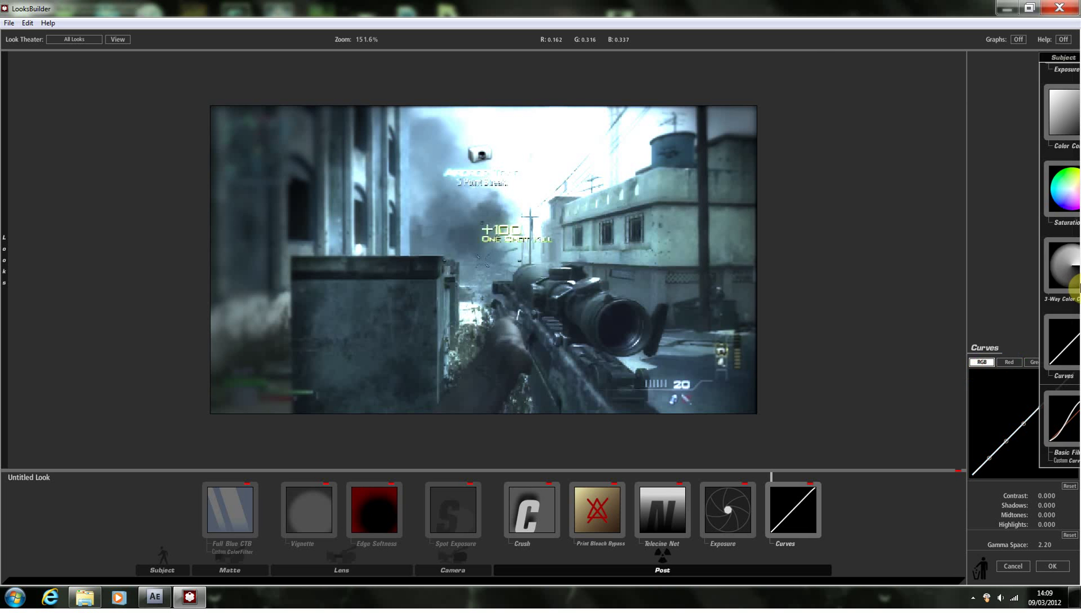
pyautogui.moveTo(1073, 337)
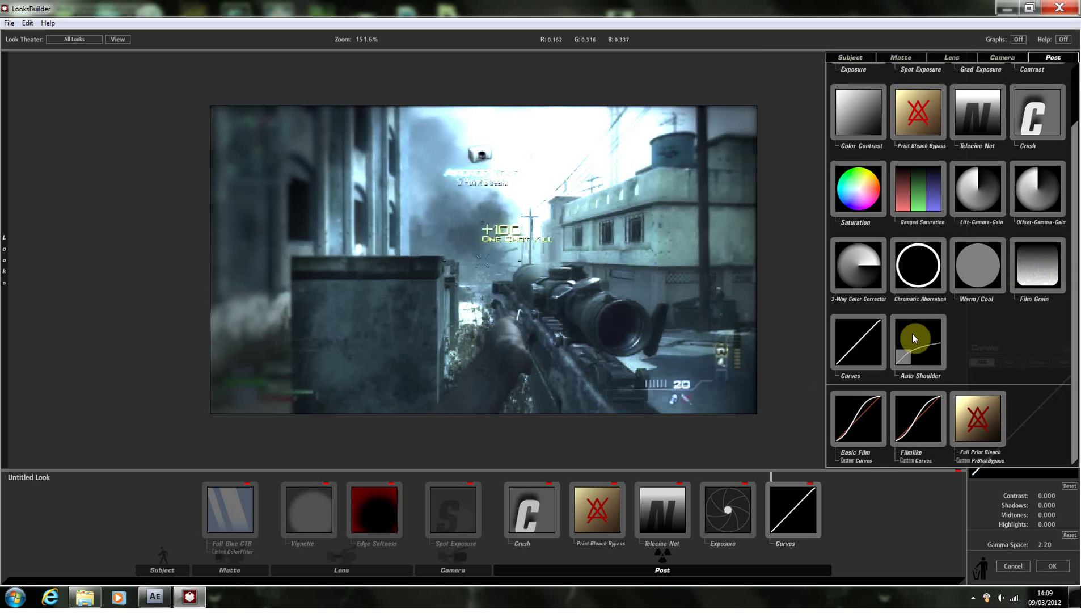
pyautogui.moveTo(912, 334); pyautogui.dragTo(837, 563)
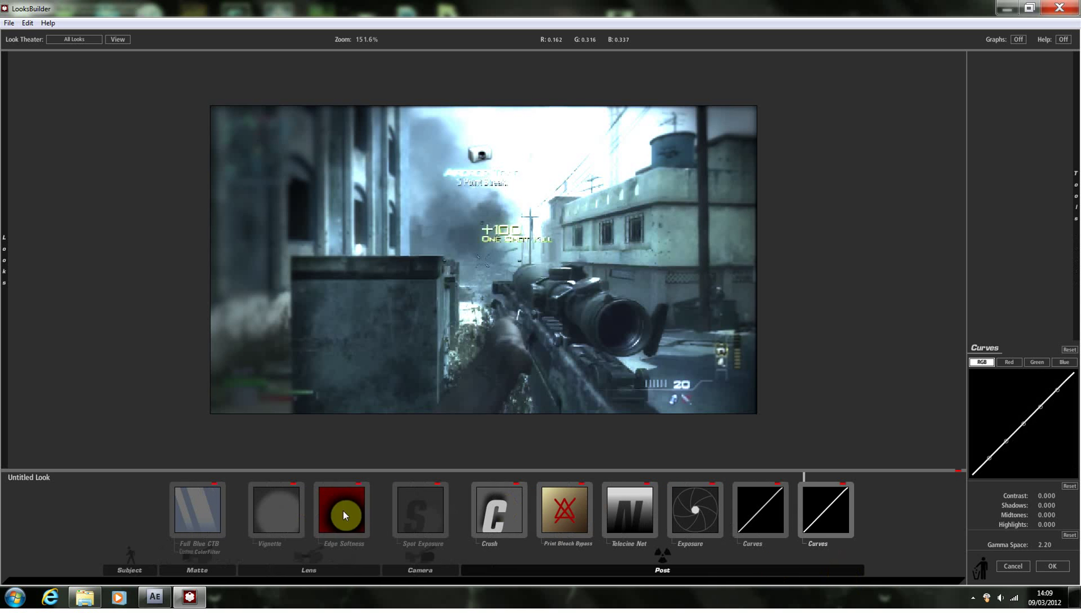
pyautogui.click(841, 489)
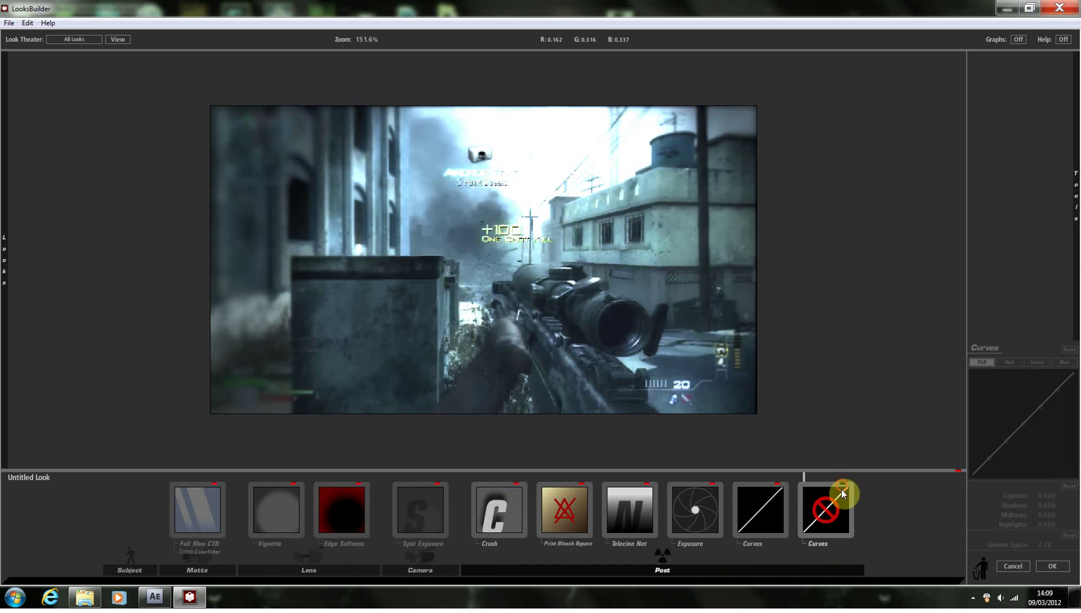
pyautogui.click(781, 509)
pyautogui.moveTo(1047, 495)
pyautogui.mouseDown()
pyautogui.moveTo(1080, 496)
pyautogui.moveTo(1062, 497)
pyautogui.mouseUp()
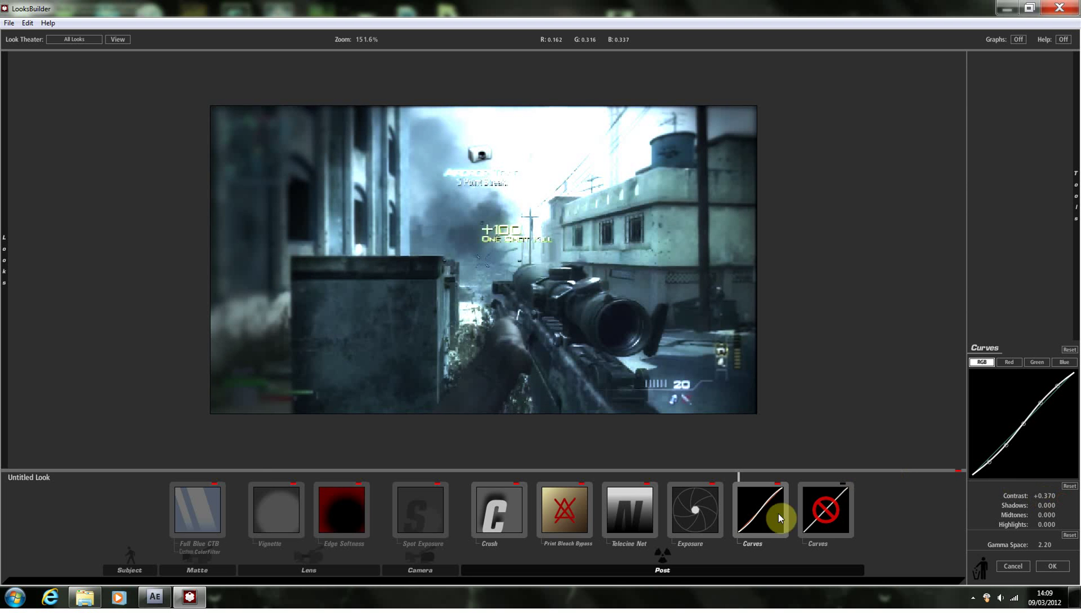
# Re-enable the second Curves and raise its red curve's upper point, adjusting the lower point
pyautogui.click(843, 484)
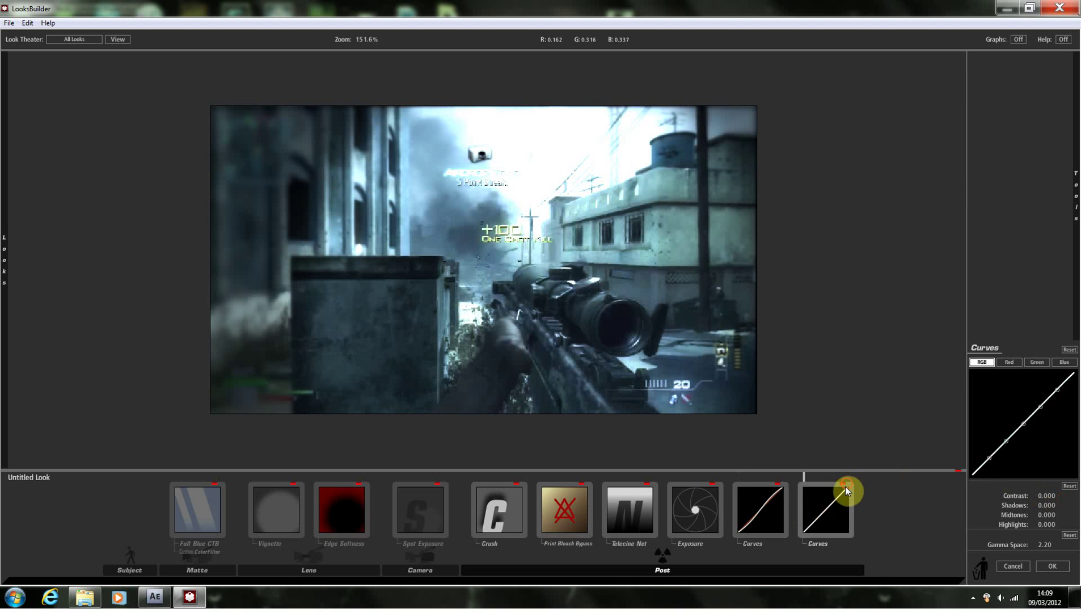
pyautogui.click(1017, 363)
pyautogui.moveTo(1043, 412); pyautogui.dragTo(1054, 380)
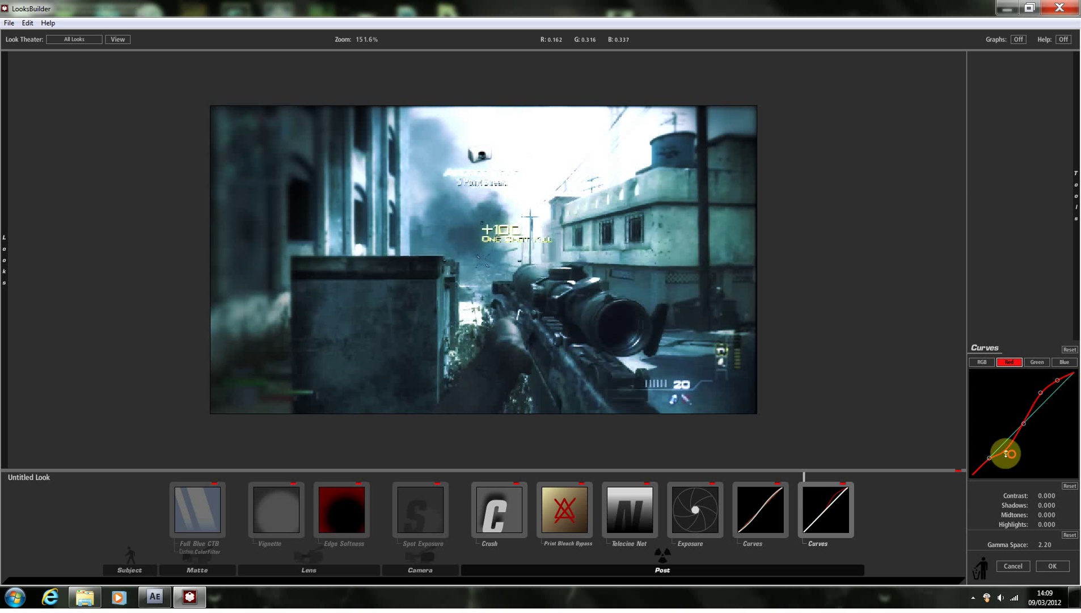
pyautogui.click(987, 468)
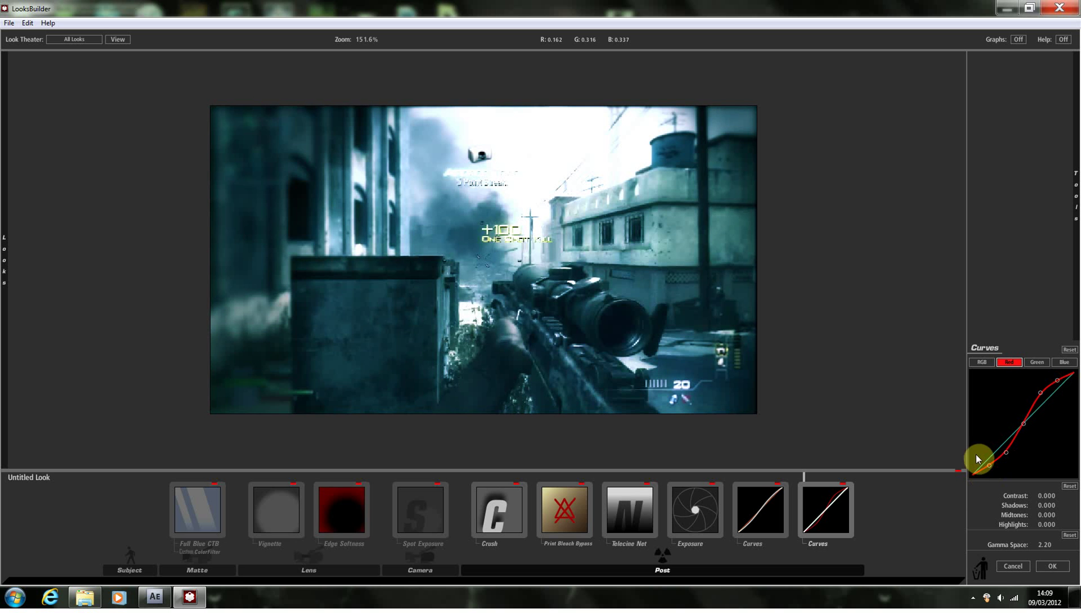
# Reshape the green and blue curves to give the frame a cool cyan-blue cast
pyautogui.click(1038, 363)
pyautogui.click(990, 454)
pyautogui.moveTo(991, 454)
pyautogui.mouseDown()
pyautogui.moveTo(988, 462)
pyautogui.moveTo(1005, 444)
pyautogui.mouseUp()
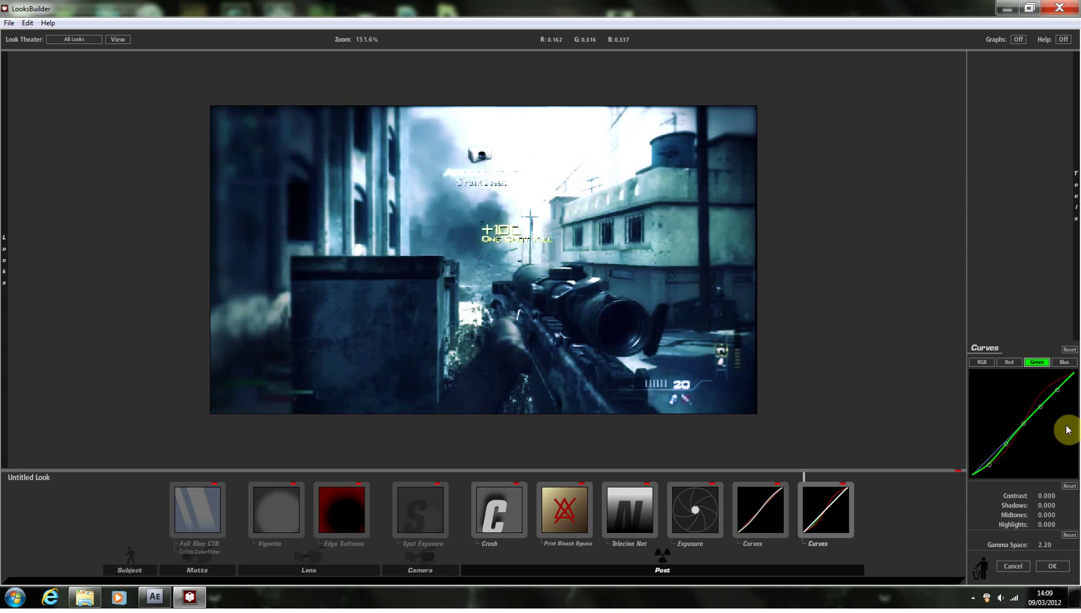
pyautogui.moveTo(1041, 406); pyautogui.dragTo(1058, 390)
pyautogui.click(1064, 361)
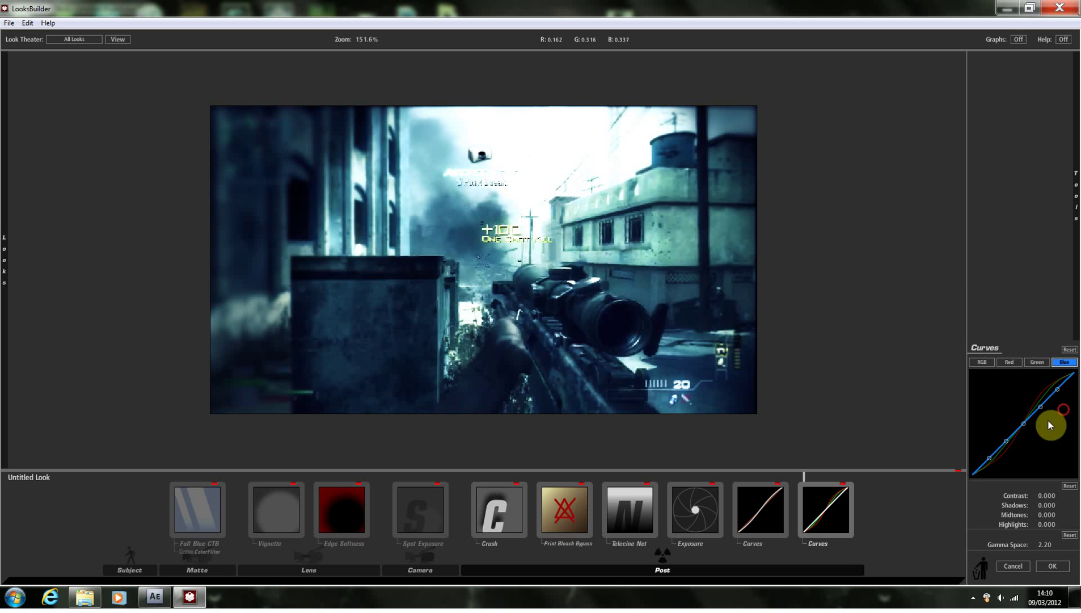
pyautogui.moveTo(1006, 440); pyautogui.dragTo(1006, 447)
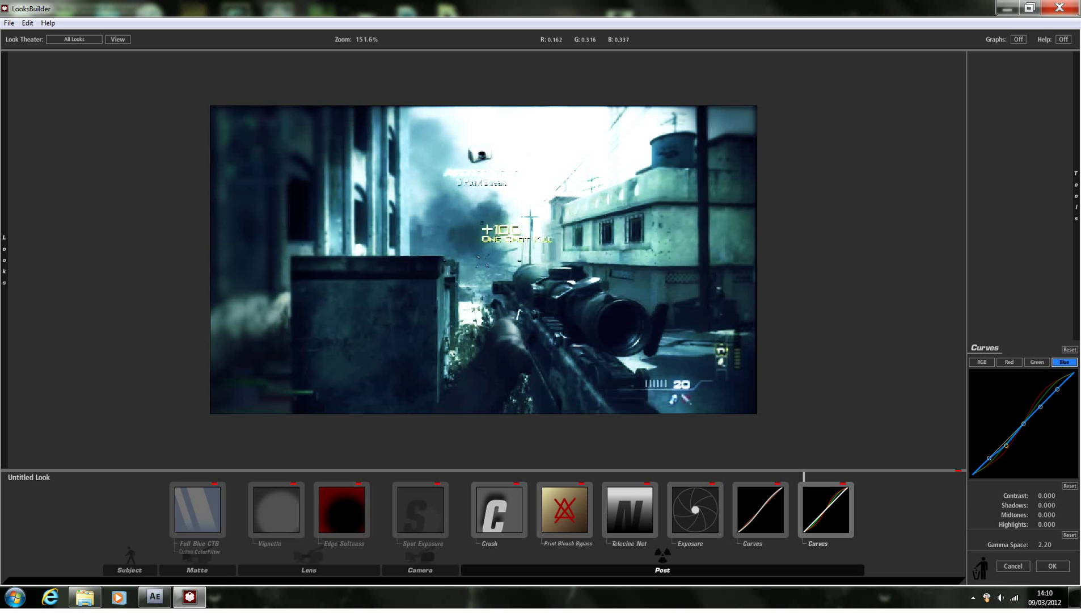
pyautogui.moveTo(989, 457); pyautogui.dragTo(991, 463)
# Raise the Spot Exposure to +0.40 stops
pyautogui.click(442, 505)
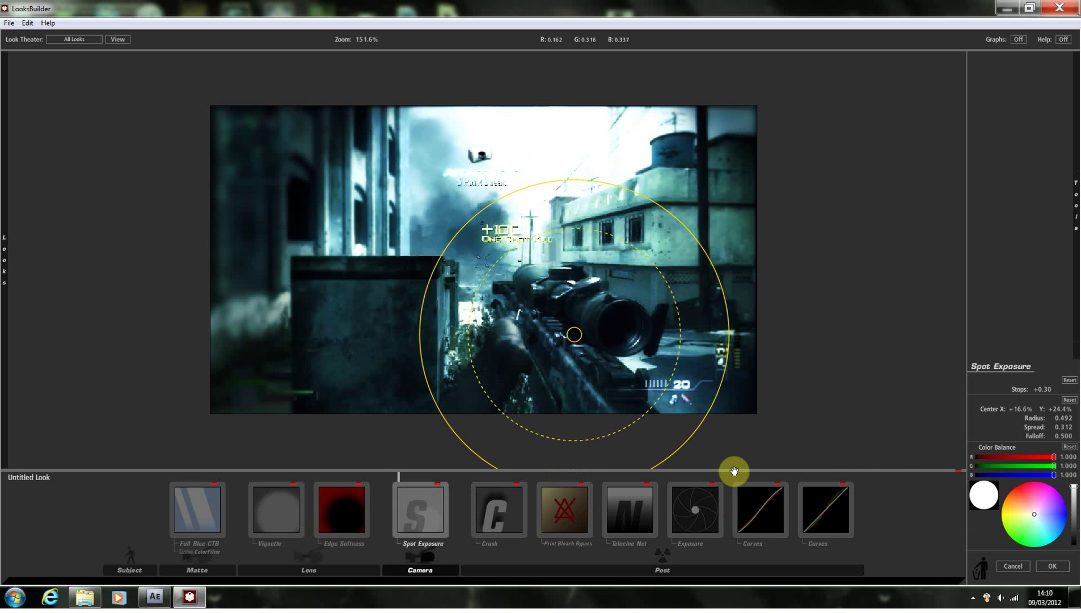
pyautogui.click(1046, 389)
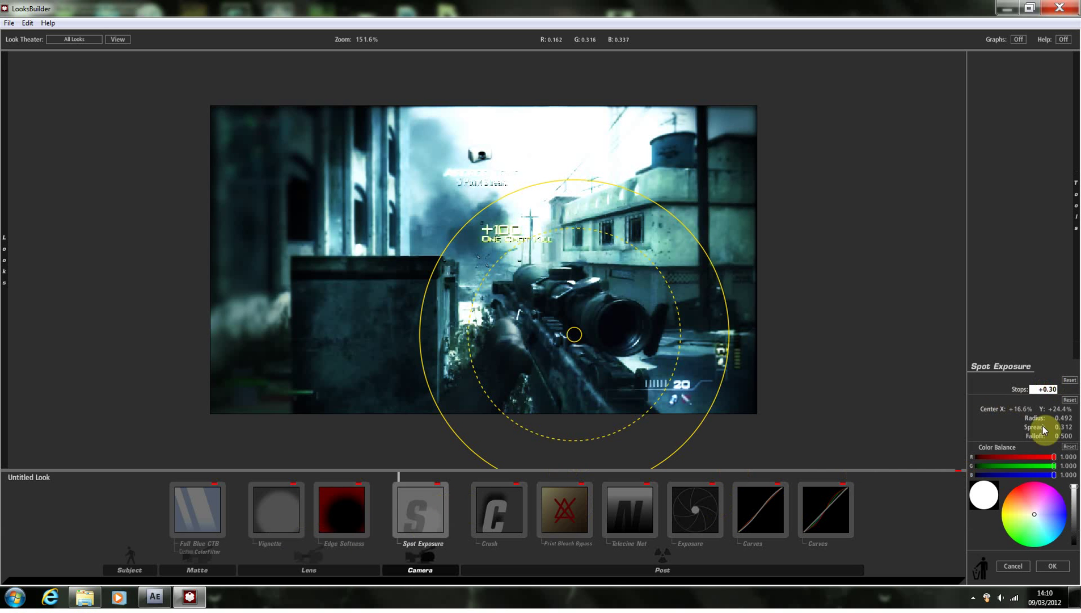
pyautogui.press('Return')
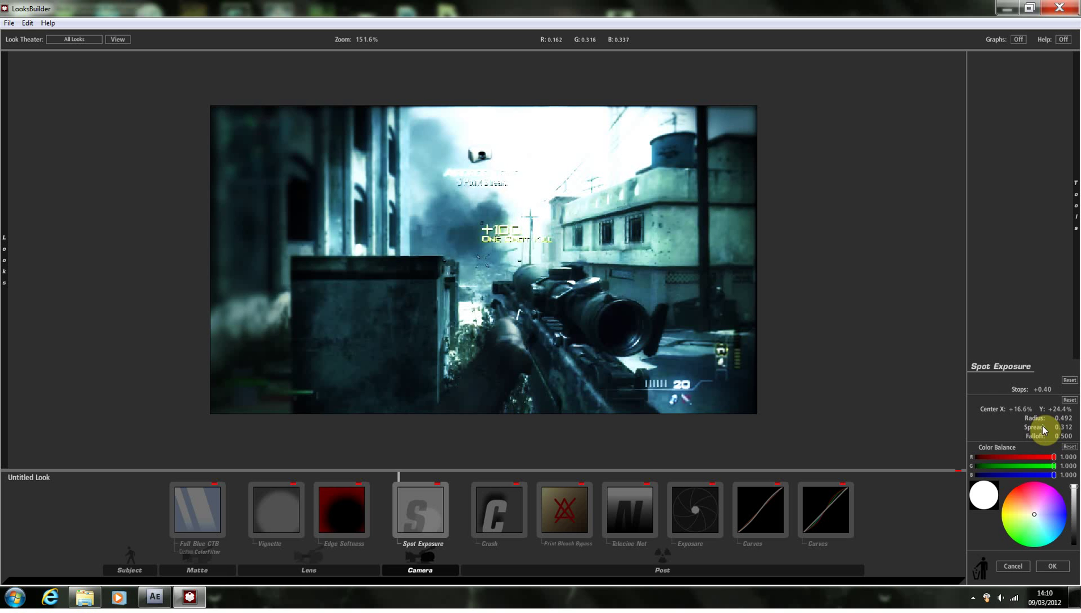
# Display the Lens tools library, offering Anamorphic Flare, Deflare and Chromatic Aberration
pyautogui.moveTo(531, 248)
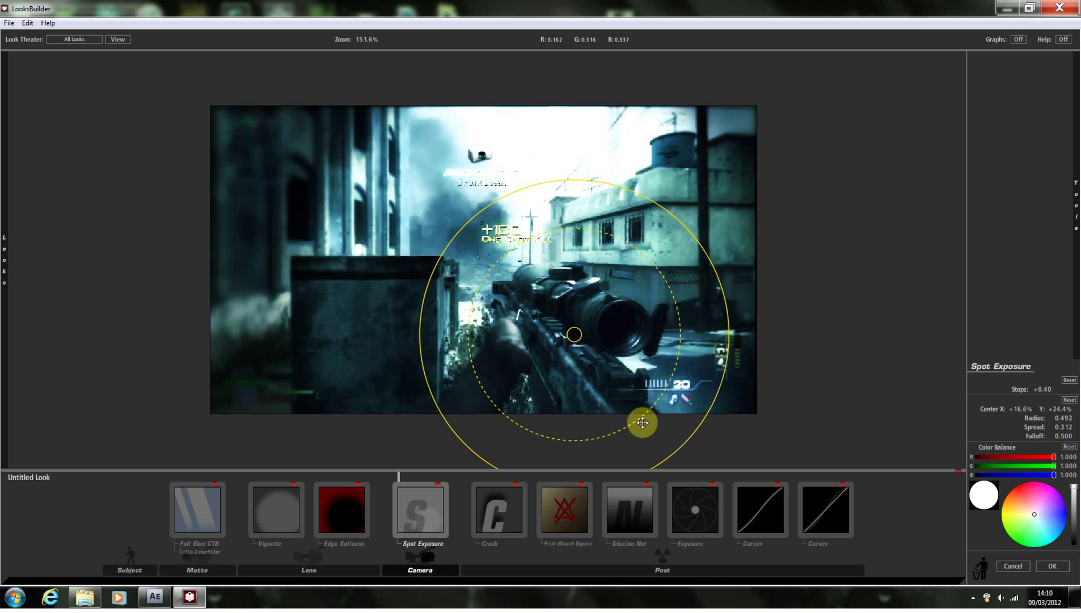
pyautogui.moveTo(1078, 248)
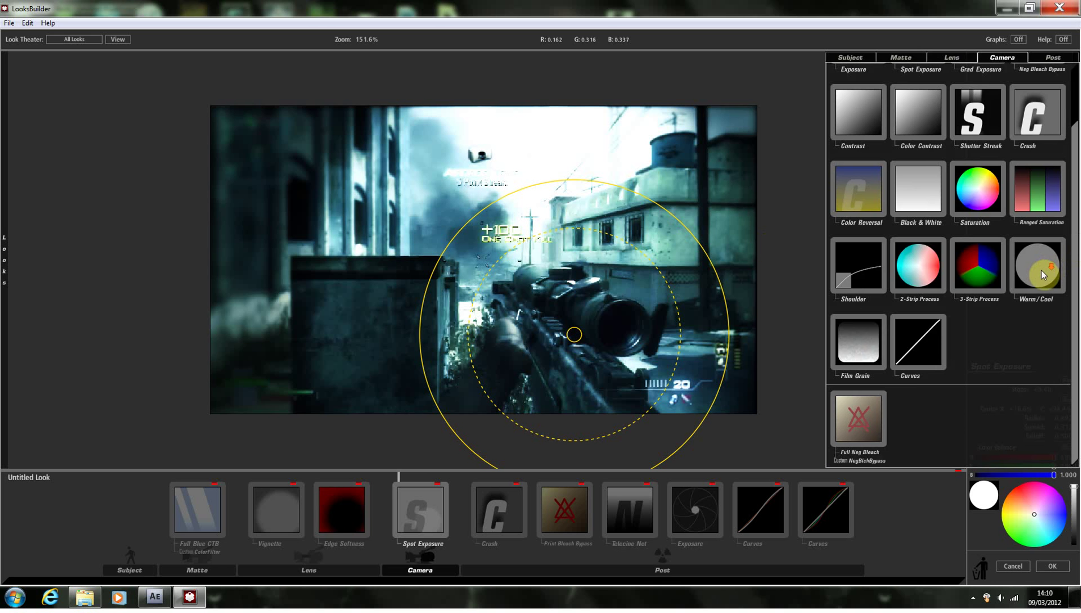
pyautogui.scroll(1, 1044, 271)
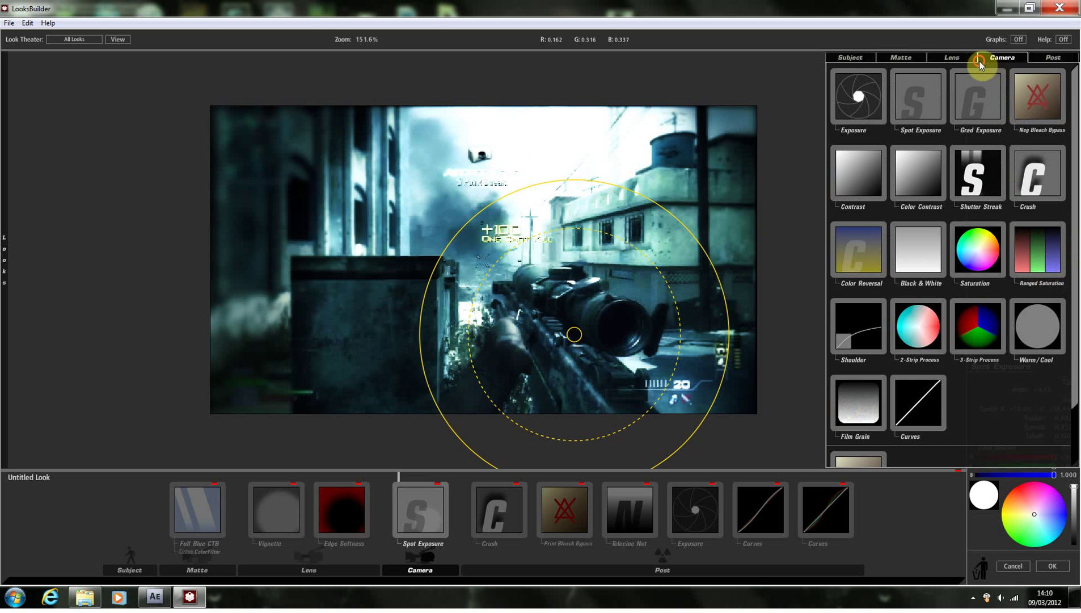
pyautogui.click(973, 60)
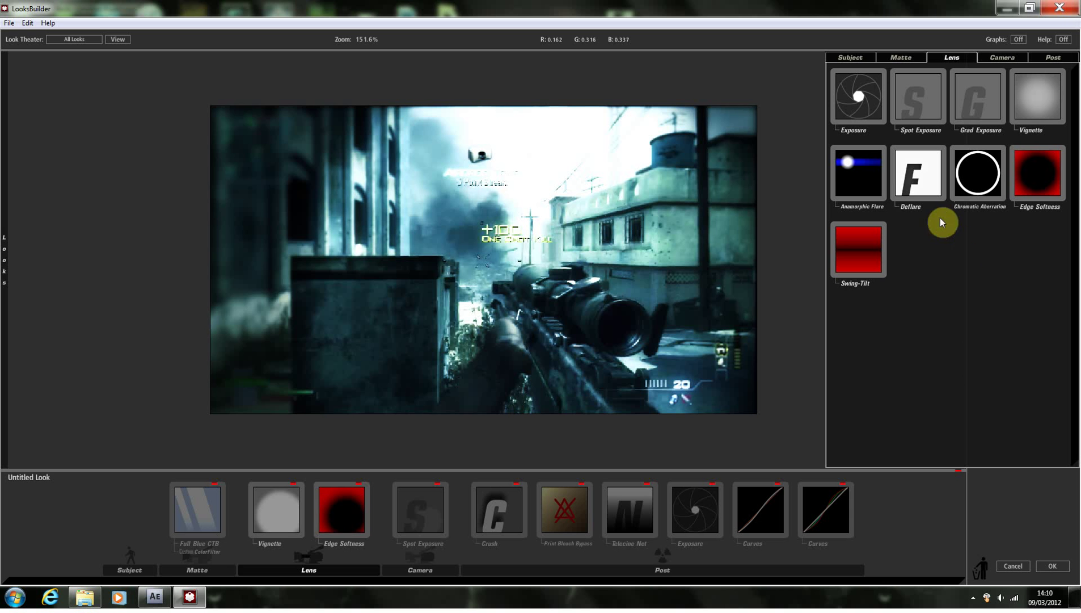
# Add an Anamorphic Flare to the Lens stage and set its threshold to 1.740
pyautogui.moveTo(843, 162); pyautogui.dragTo(571, 275)
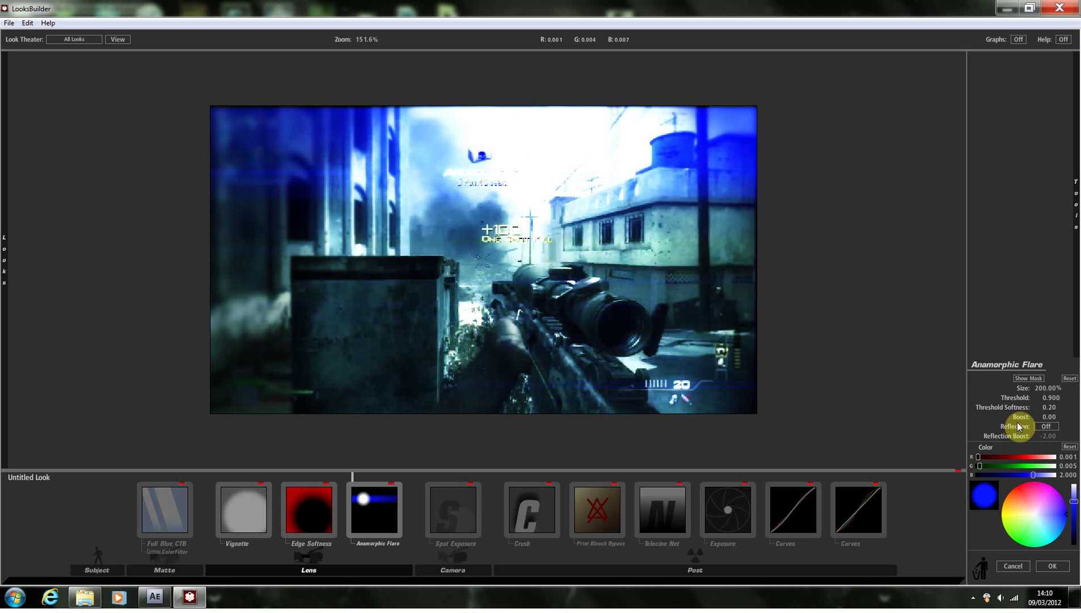
pyautogui.moveTo(1048, 397); pyautogui.dragTo(1061, 397)
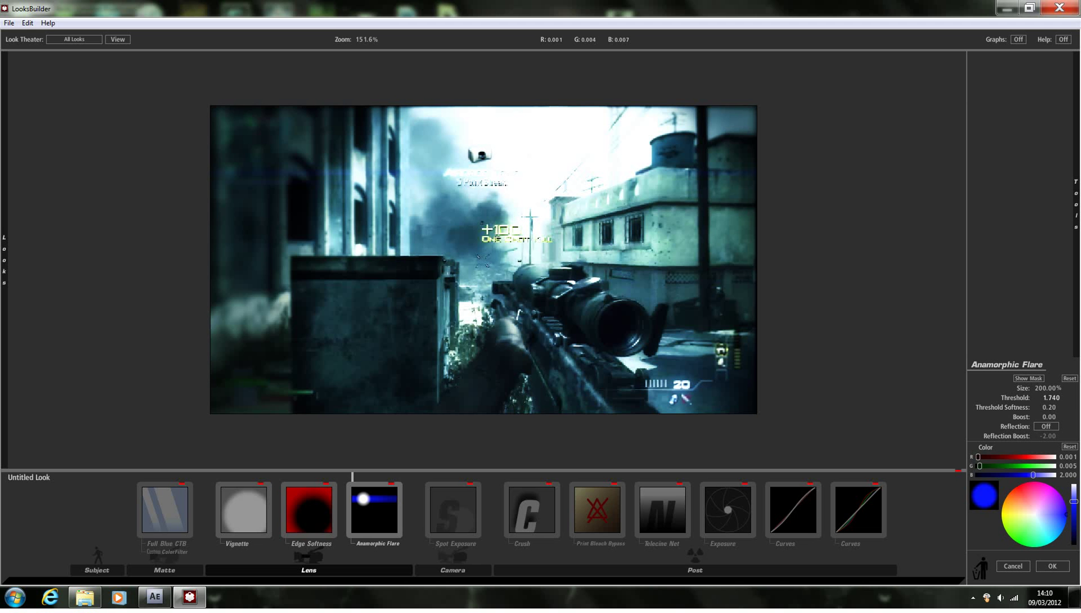
pyautogui.moveTo(1061, 397); pyautogui.dragTo(1045, 405)
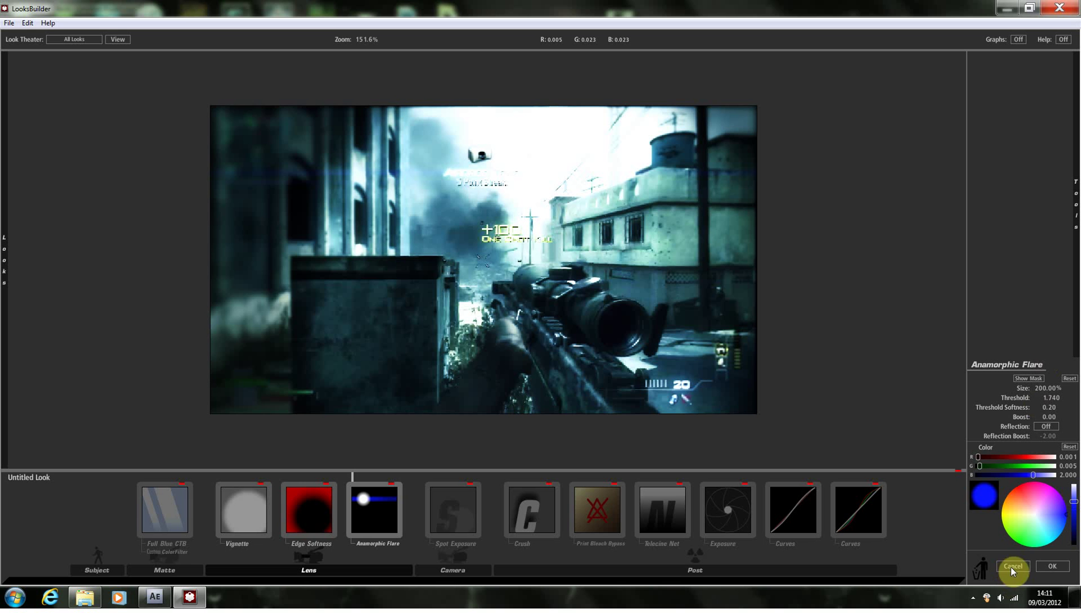
# Make the Anamorphic Flare colour neutral white with R, G and B each at 3.818
pyautogui.click(1054, 523)
pyautogui.moveTo(1053, 522); pyautogui.dragTo(1075, 490)
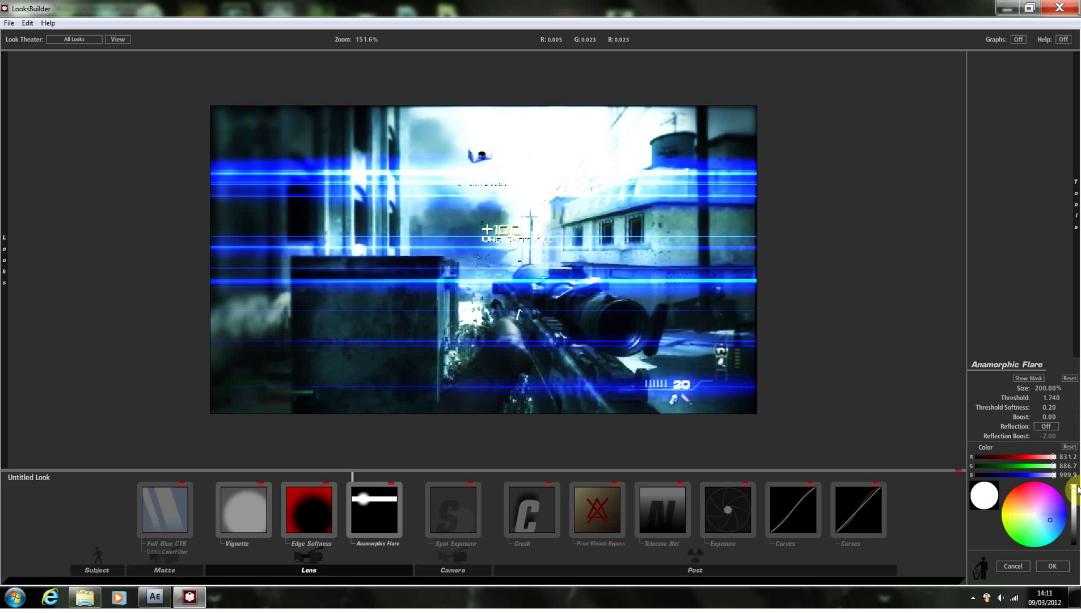
pyautogui.moveTo(1076, 489); pyautogui.dragTo(1074, 499)
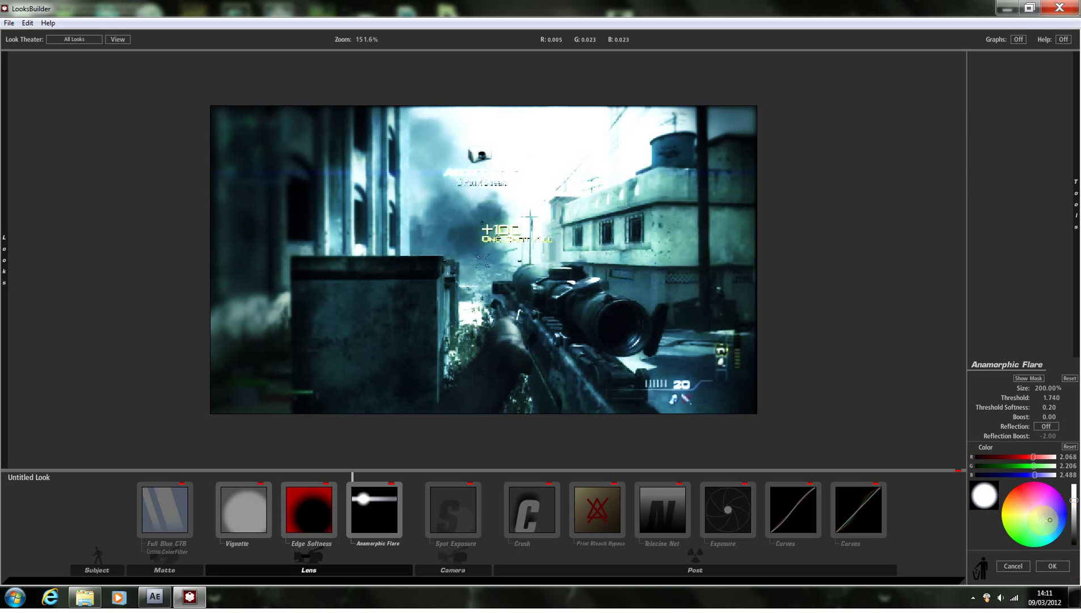
pyautogui.click(1026, 523)
pyautogui.moveTo(1026, 523); pyautogui.dragTo(1006, 531)
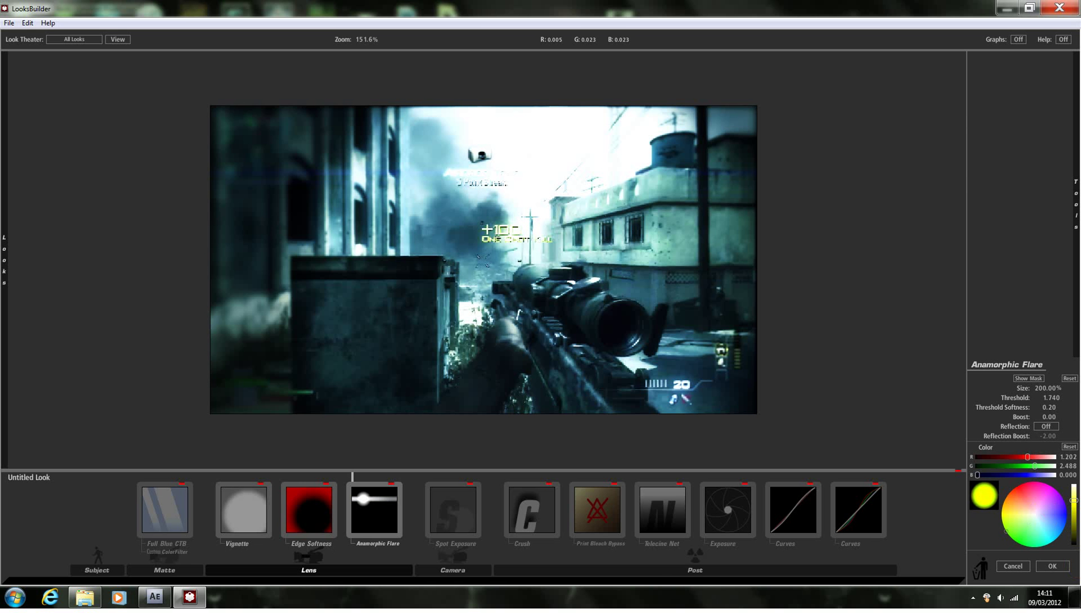
pyautogui.click(1015, 525)
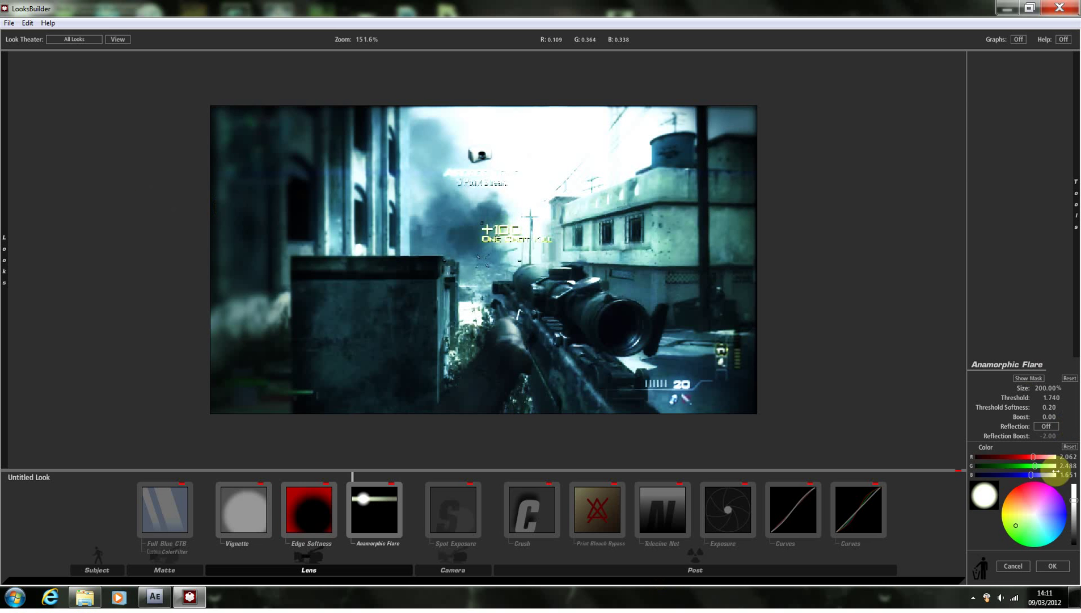
pyautogui.moveTo(1073, 504); pyautogui.dragTo(1074, 496)
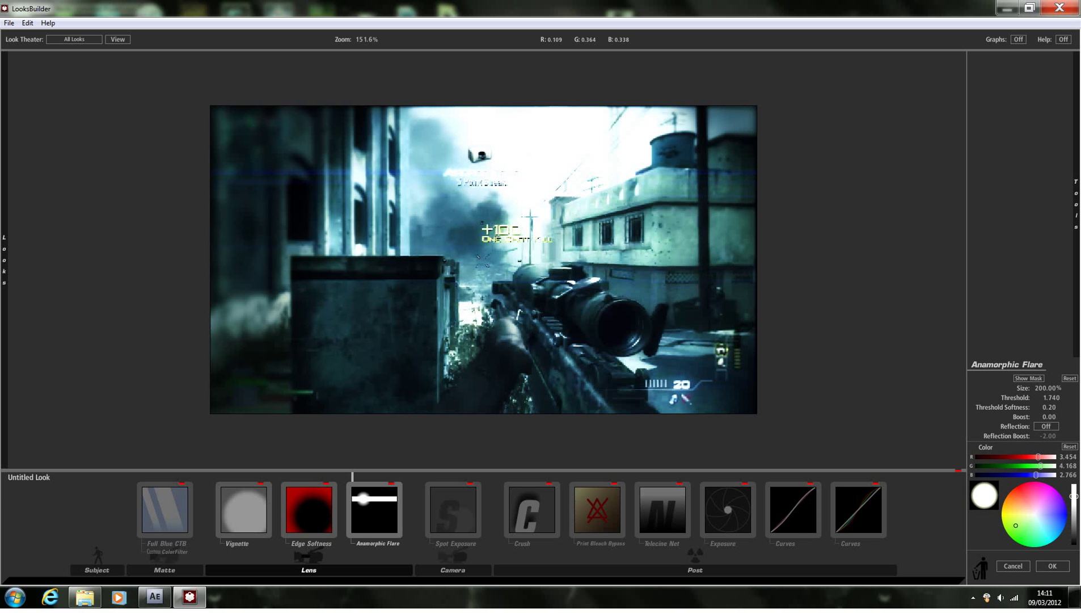
pyautogui.click(1035, 514)
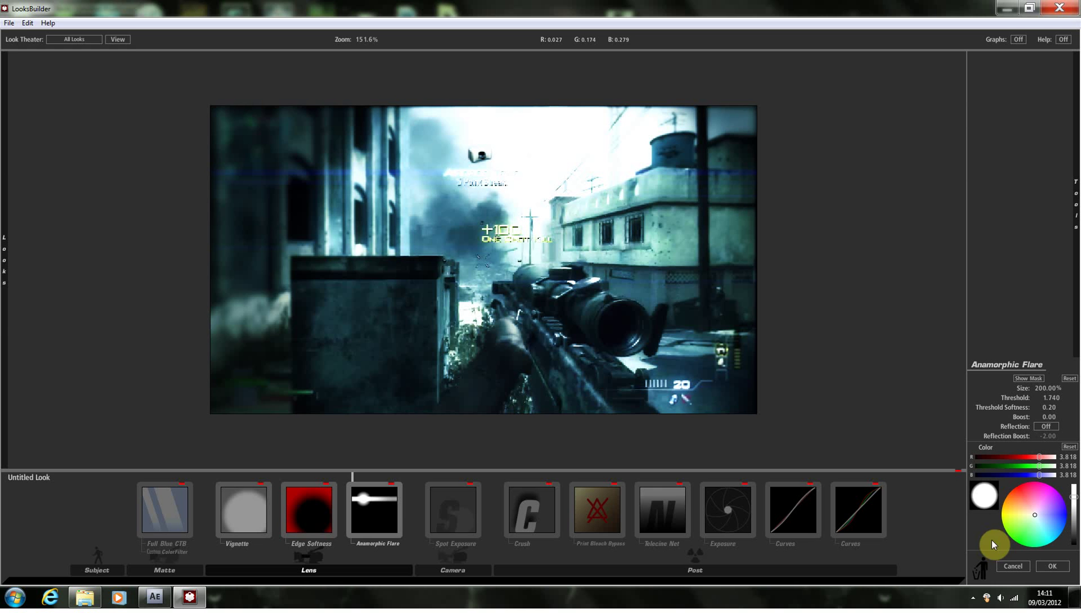
pyautogui.click(9, 23)
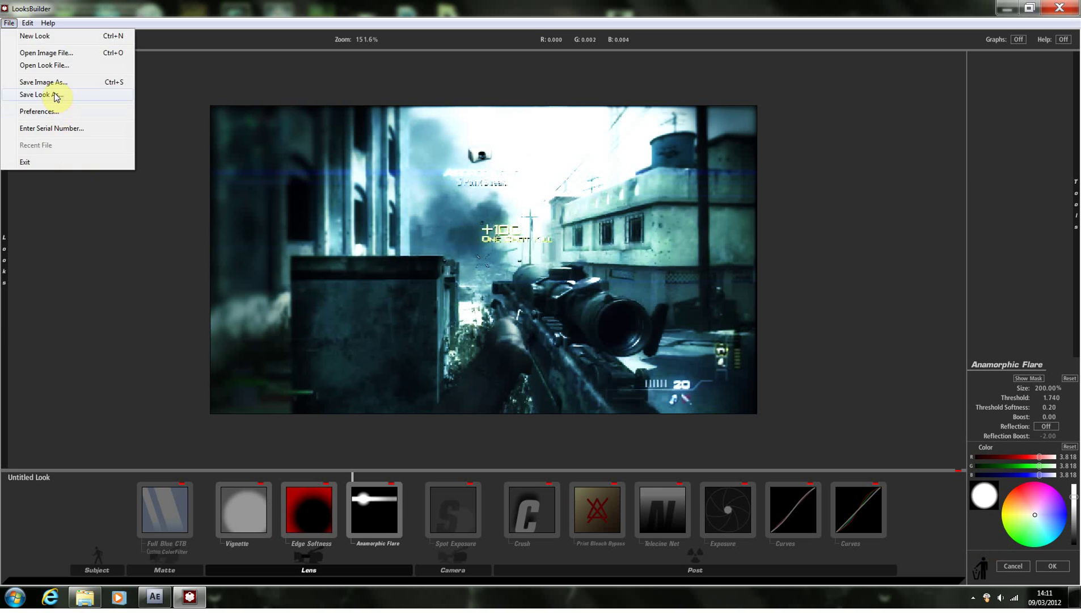
# Save the look as 'GiveAway' and return to After Effects with the grade applied
pyautogui.click(50, 94)
pyautogui.write('Gi')
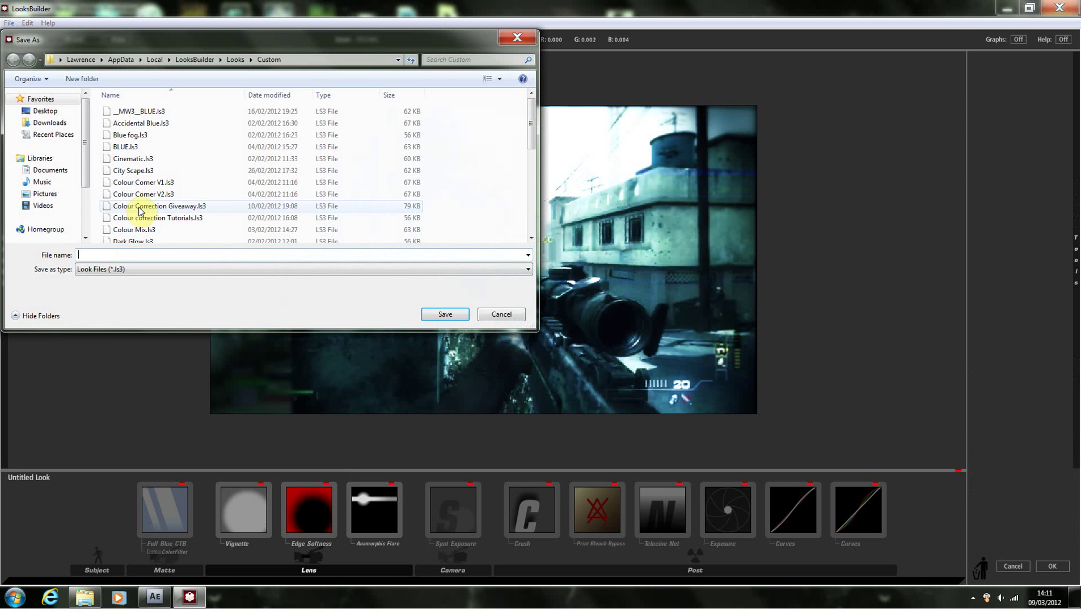
pyautogui.write('veAway')
pyautogui.press('Return')
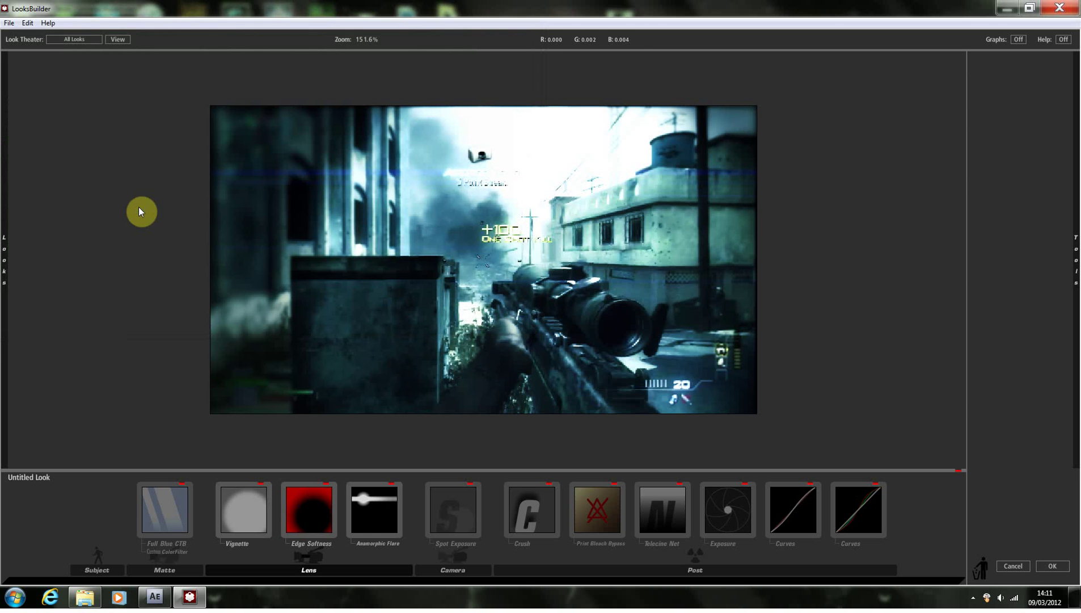
pyautogui.click(1054, 565)
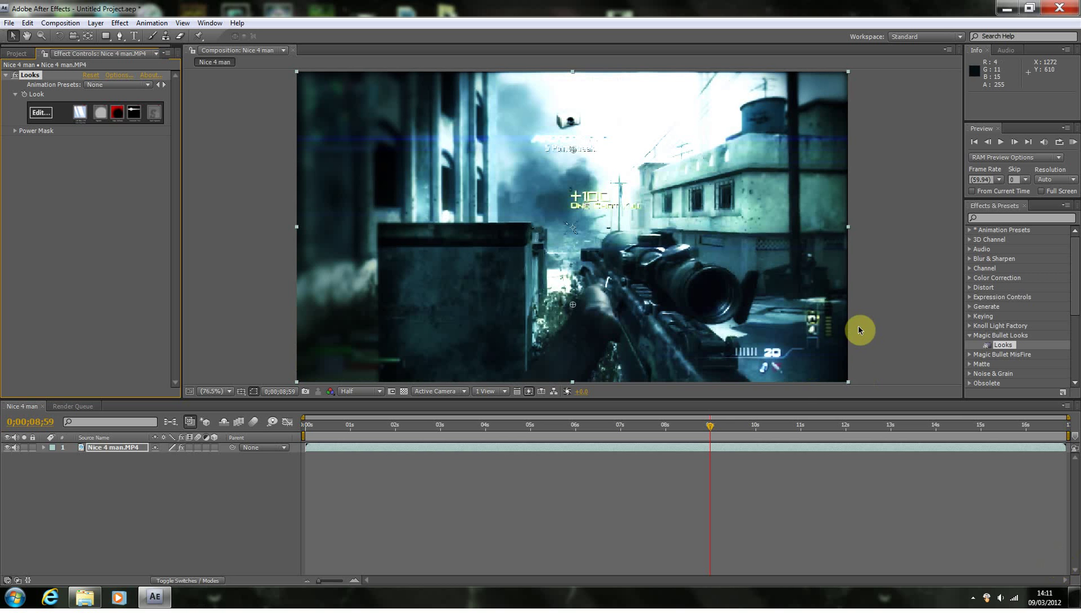
# Switch the Nice 4 man composition preview from Half to Full resolution
pyautogui.click(863, 325)
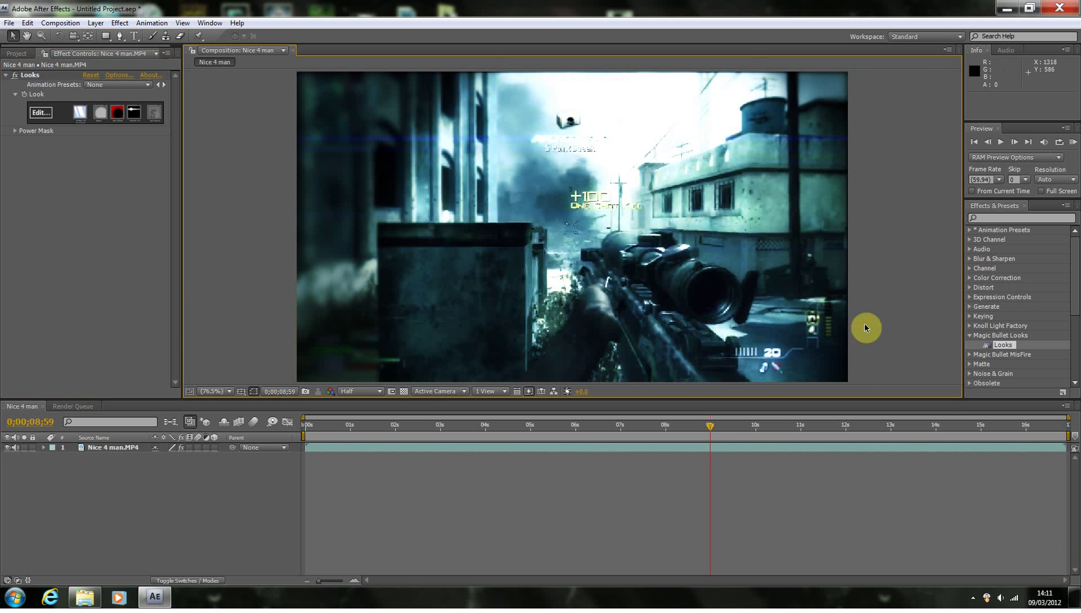
pyautogui.click(375, 390)
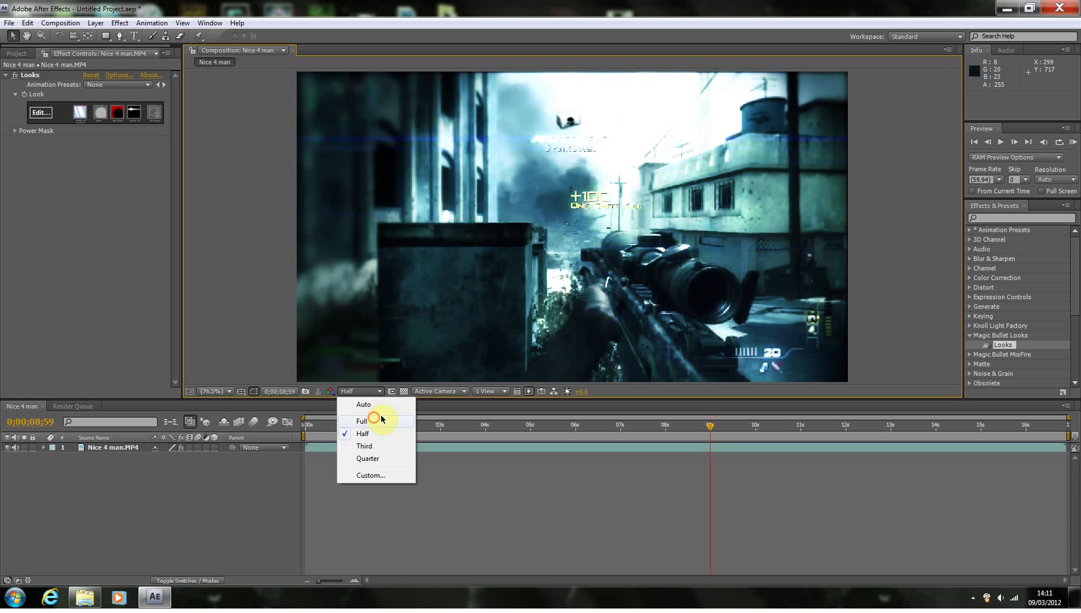
pyautogui.click(381, 420)
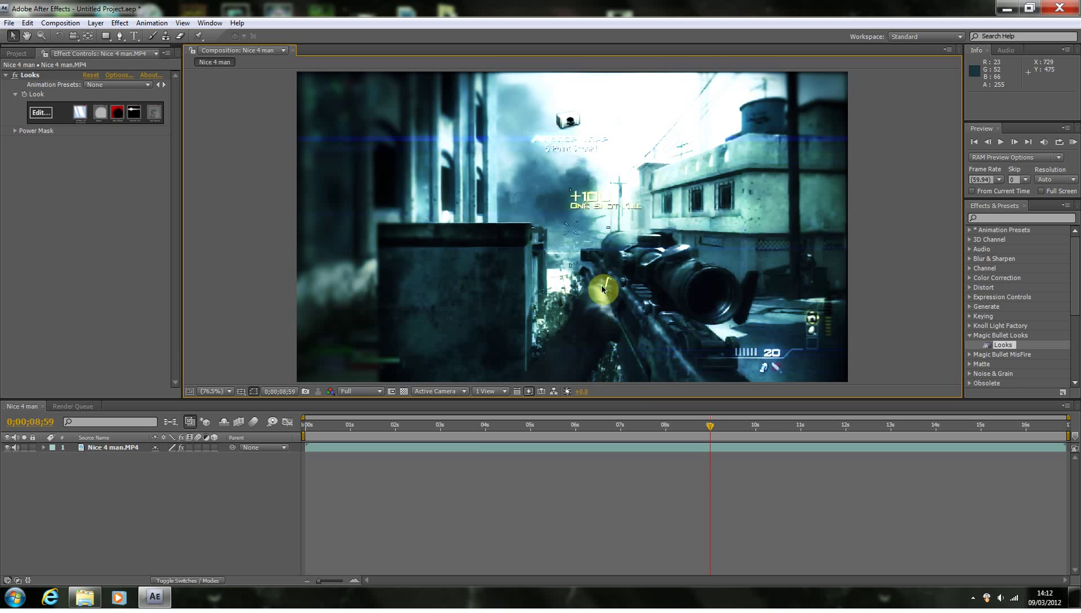
# Import clip 2012_3_6_21_41_38 from the My Videos folder into the project
pyautogui.click(9, 23)
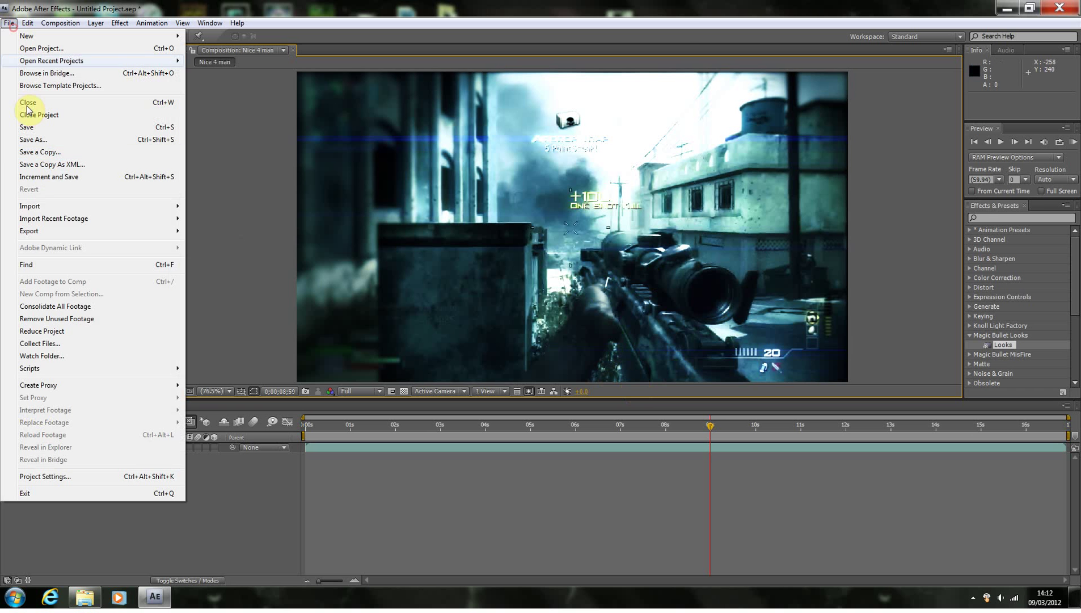
pyautogui.click(43, 206)
pyautogui.click(196, 206)
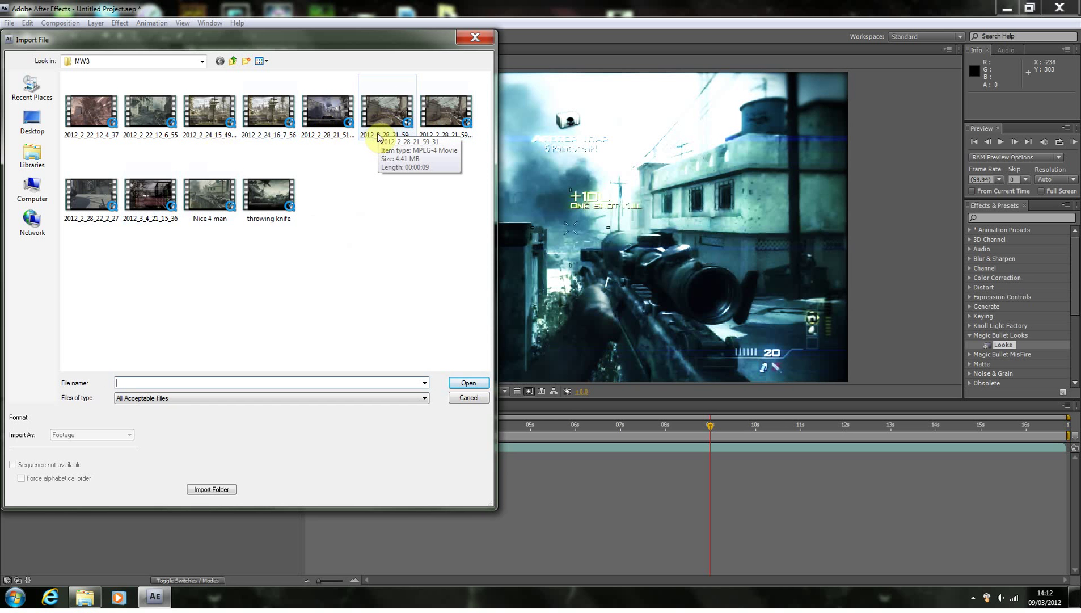
pyautogui.click(169, 135)
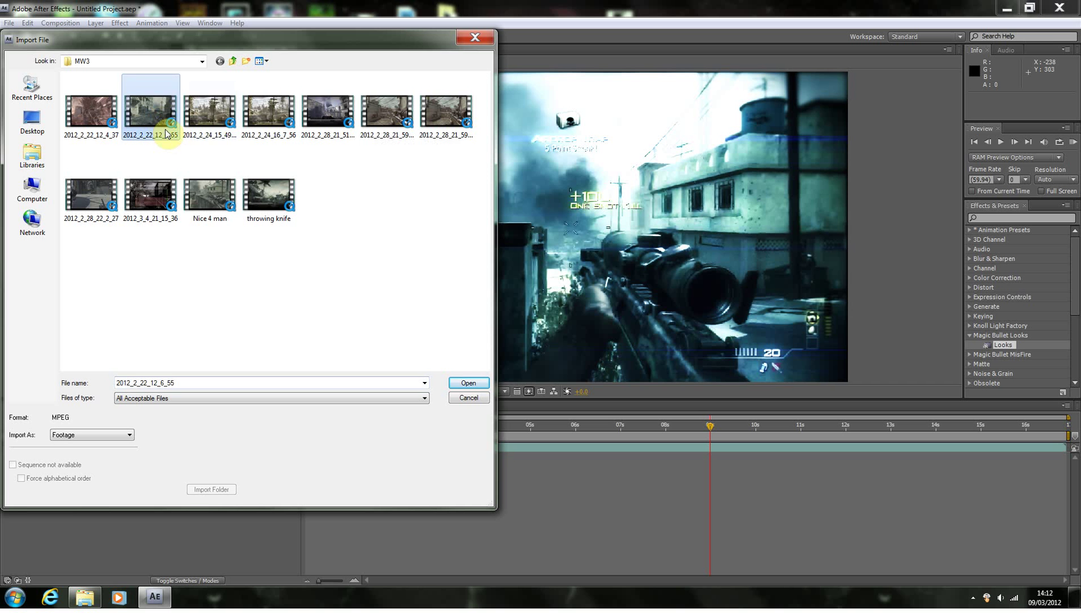
pyautogui.click(232, 61)
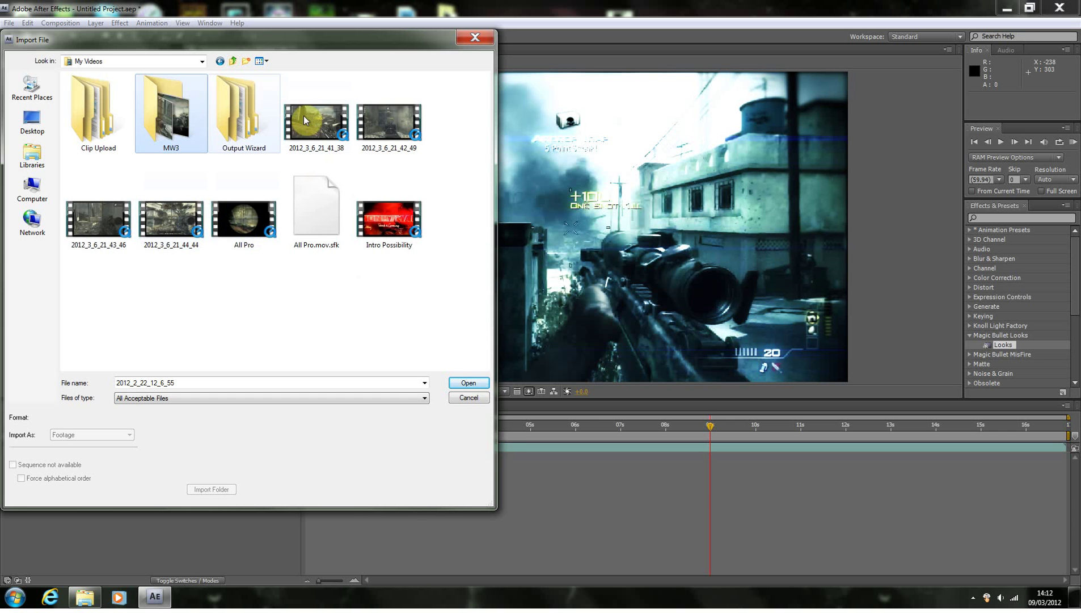
pyautogui.click(305, 119)
pyautogui.click(469, 382)
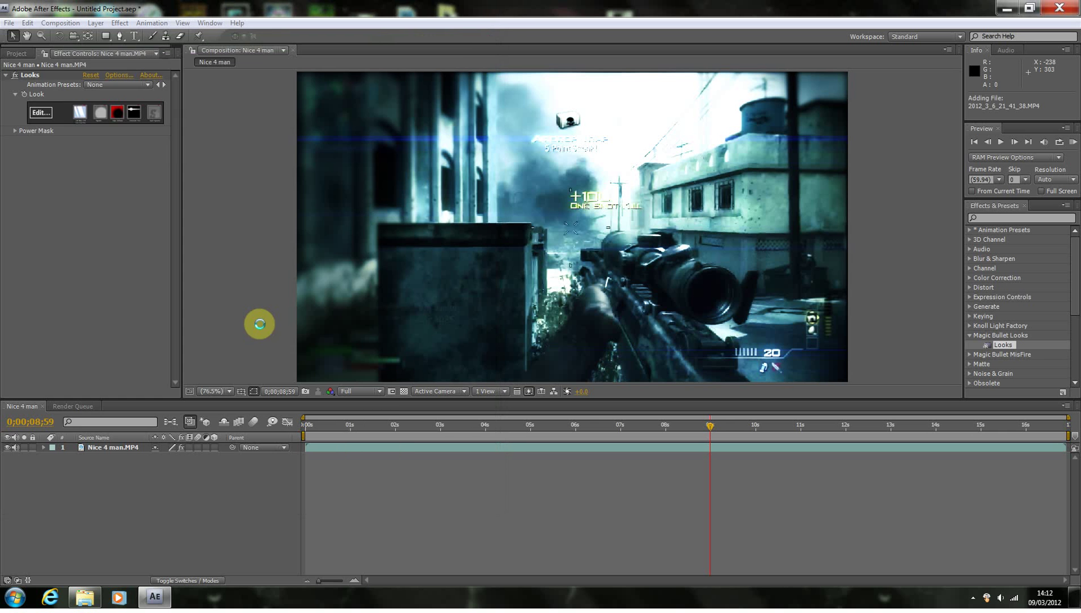
# Layer the new clip above Nice 4 man, go to 0;00;07;41, and apply the Looks effect
pyautogui.moveTo(28, 151); pyautogui.dragTo(80, 451)
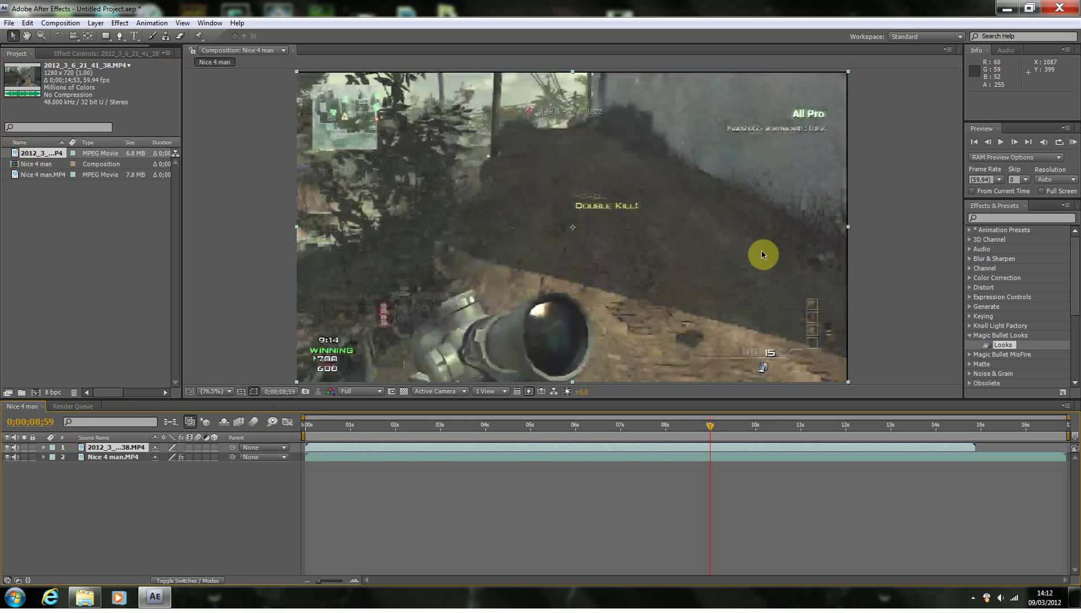
pyautogui.click(651, 431)
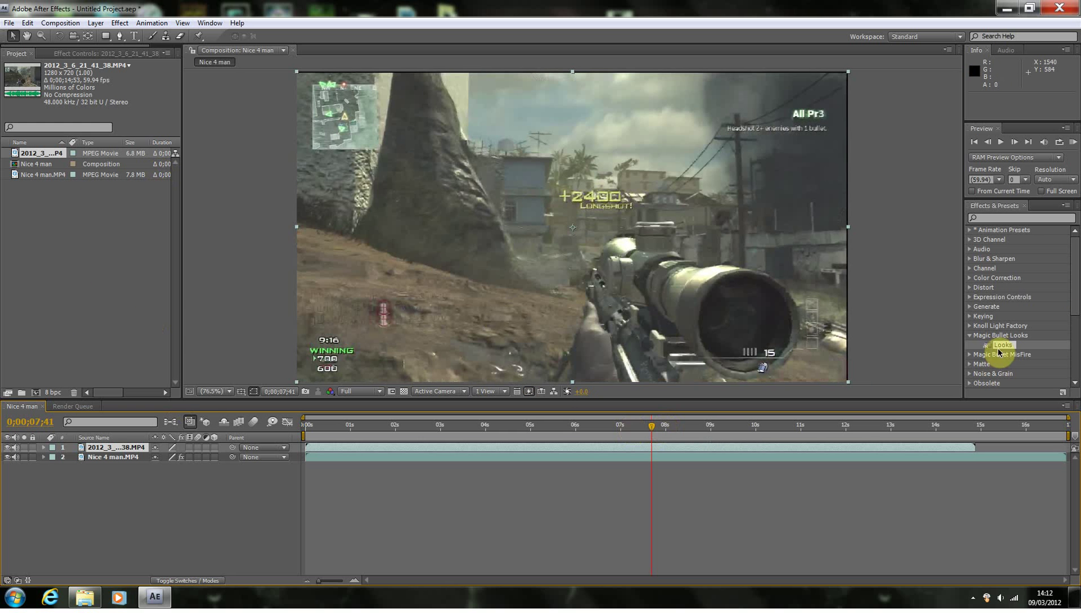
pyautogui.moveTo(1001, 344); pyautogui.dragTo(682, 311)
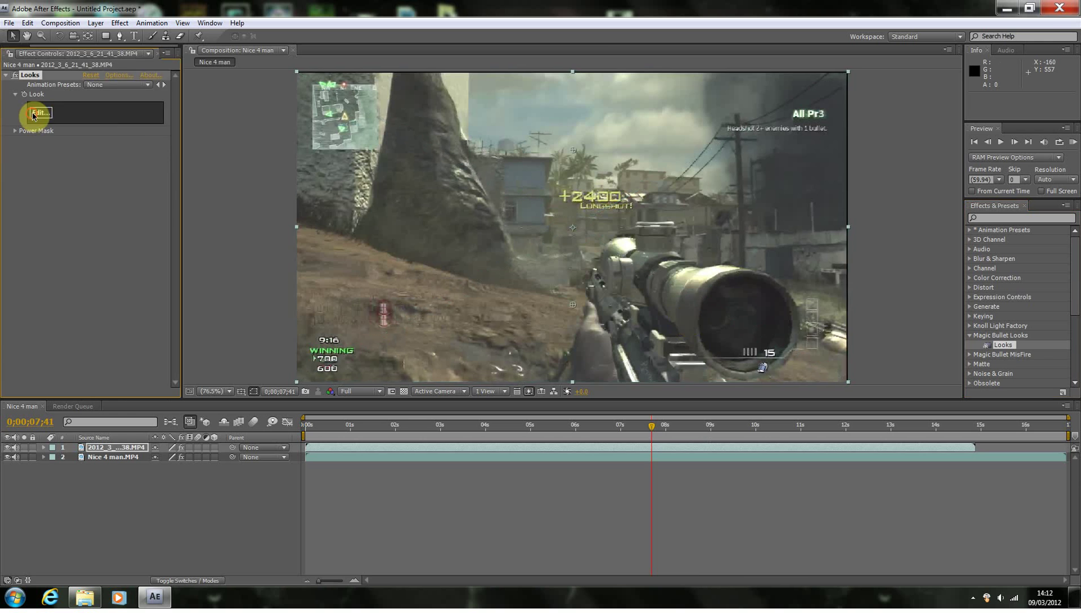
pyautogui.moveTo(7, 225)
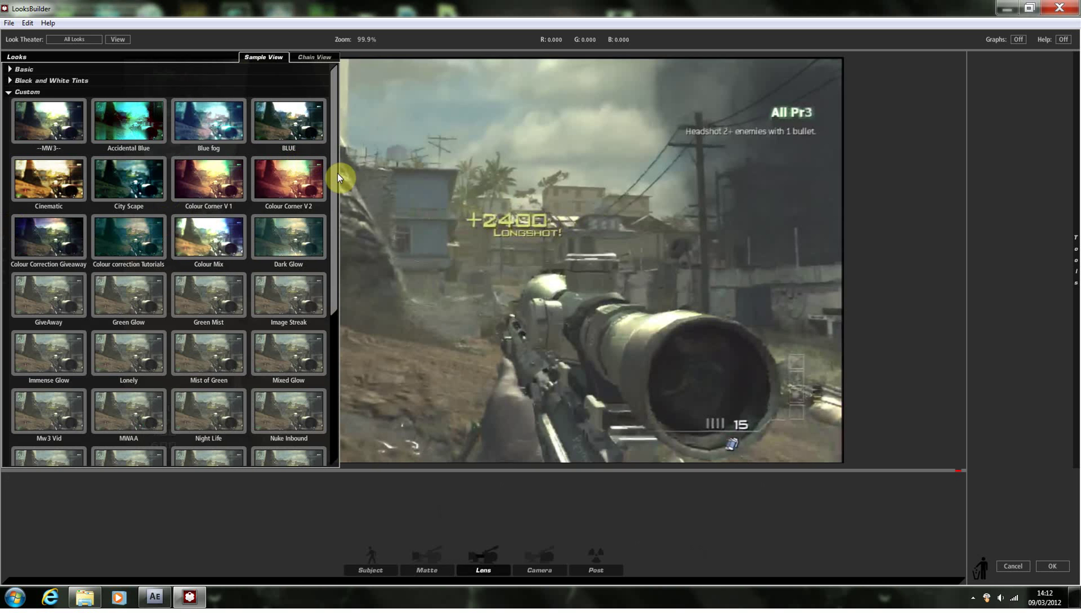
# Apply the saved GiveAway look to the second clip with its Anamorphic Flare turned off
pyautogui.moveTo(334, 181); pyautogui.dragTo(333, 228)
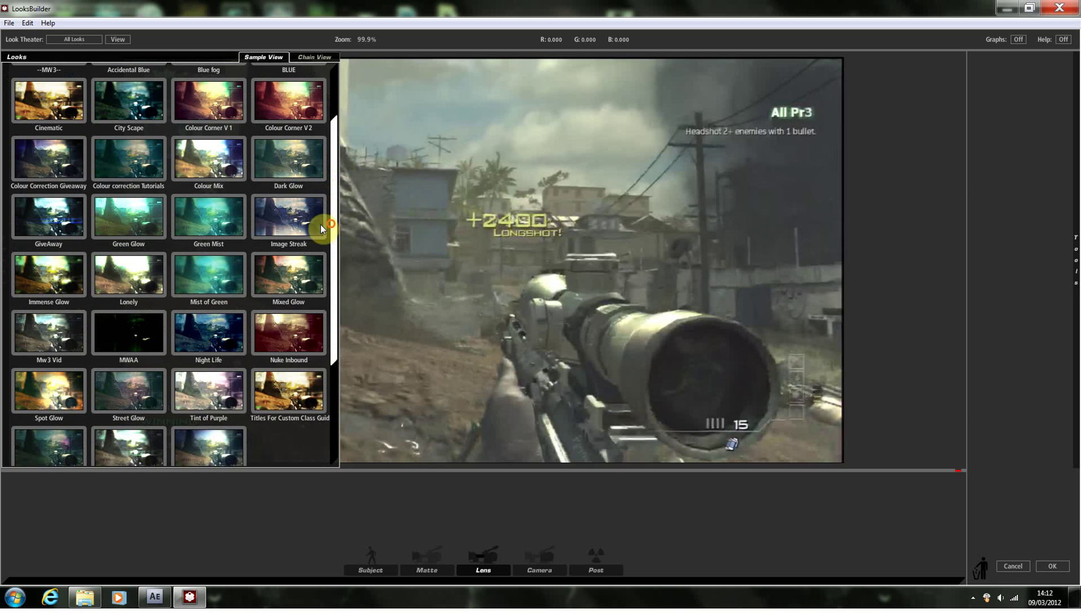
pyautogui.click(53, 228)
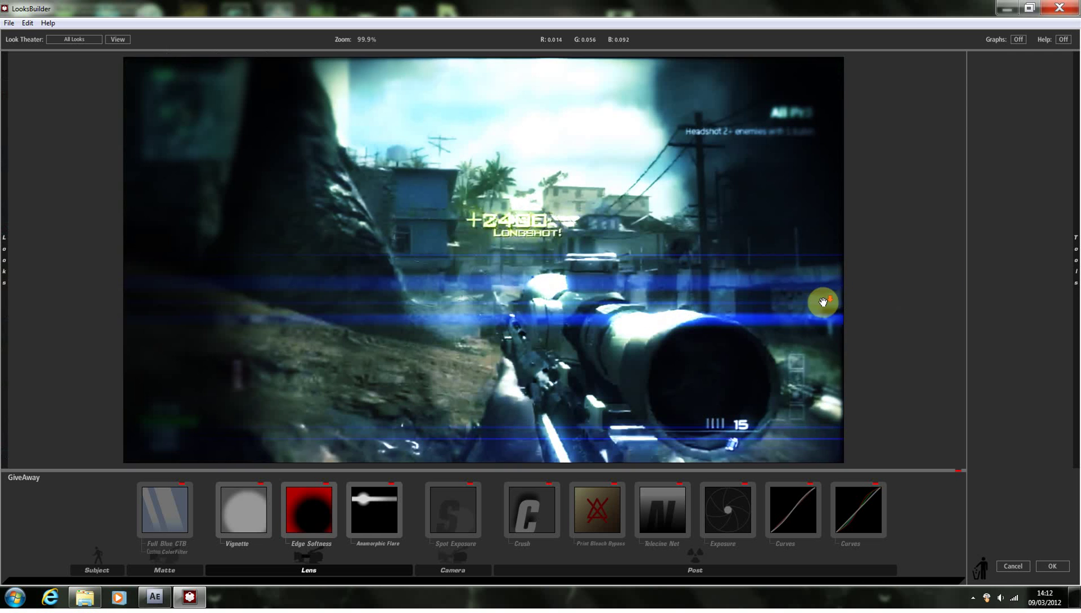
pyautogui.scroll(-2, 823, 302)
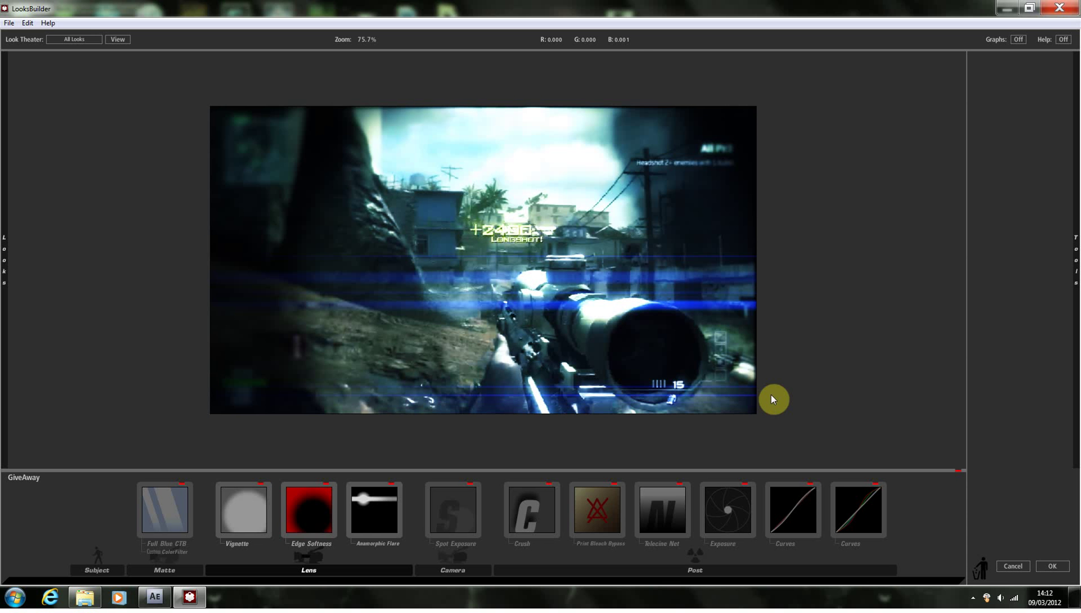
pyautogui.click(392, 484)
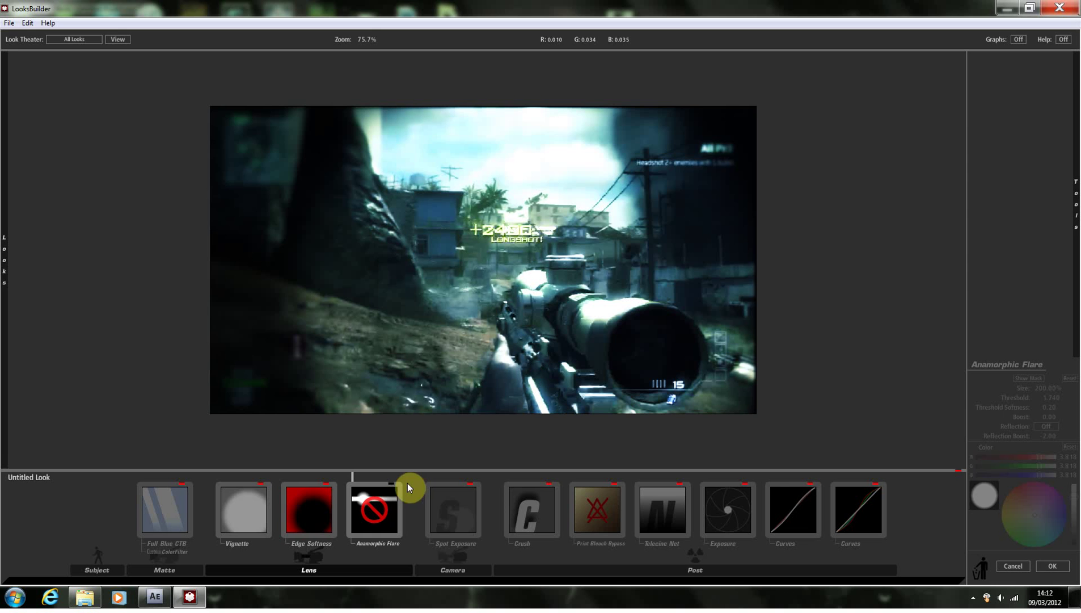
pyautogui.click(1046, 566)
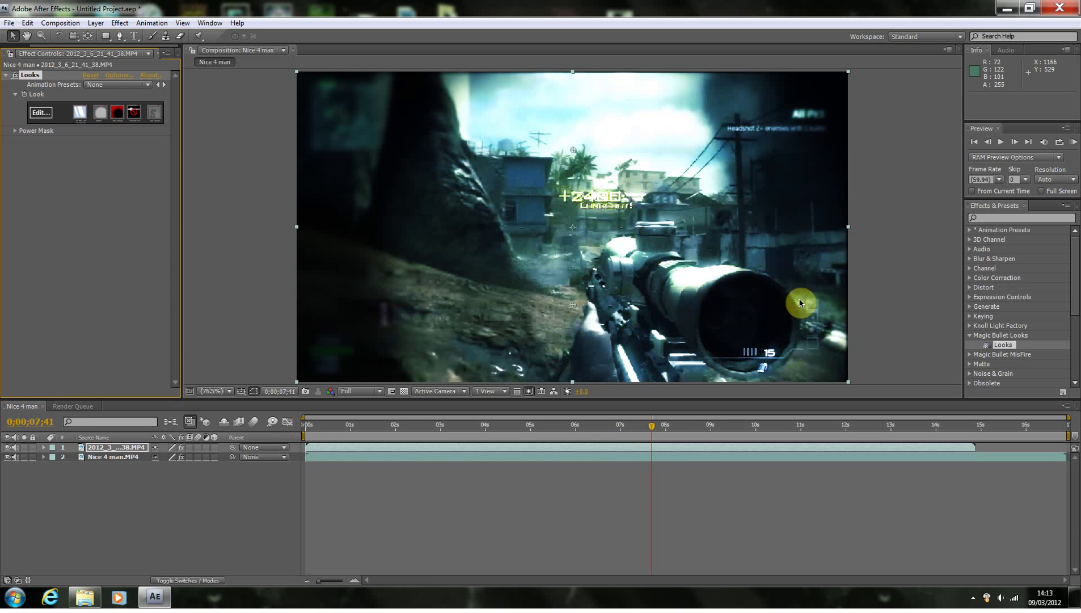
# Review the 2012_3_6_21_41_38.MP4 layer in the Composition panel with the GiveAway grade applied
pyautogui.click(870, 265)
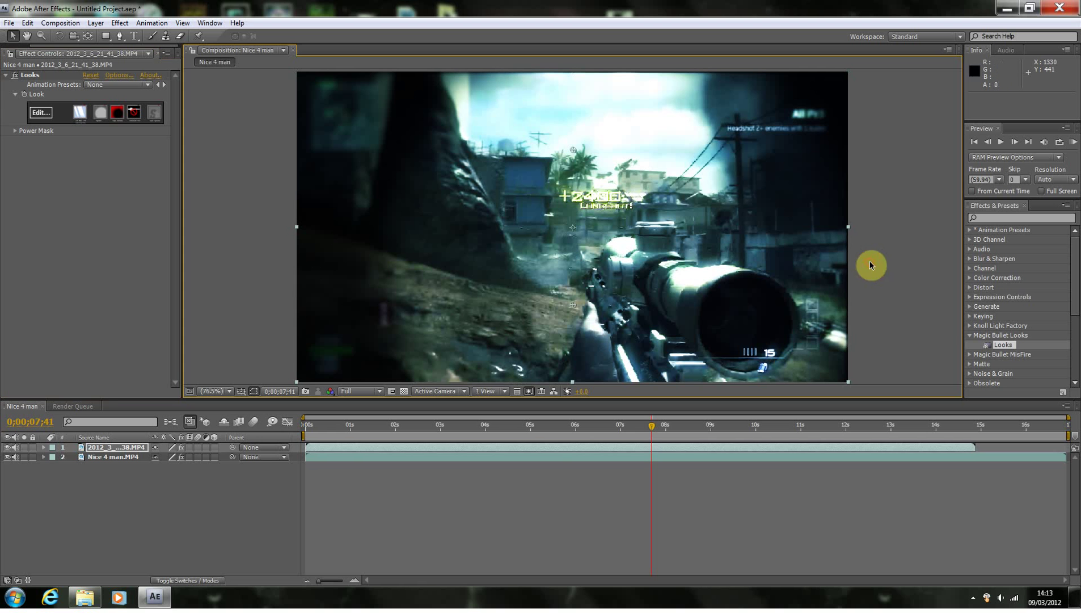